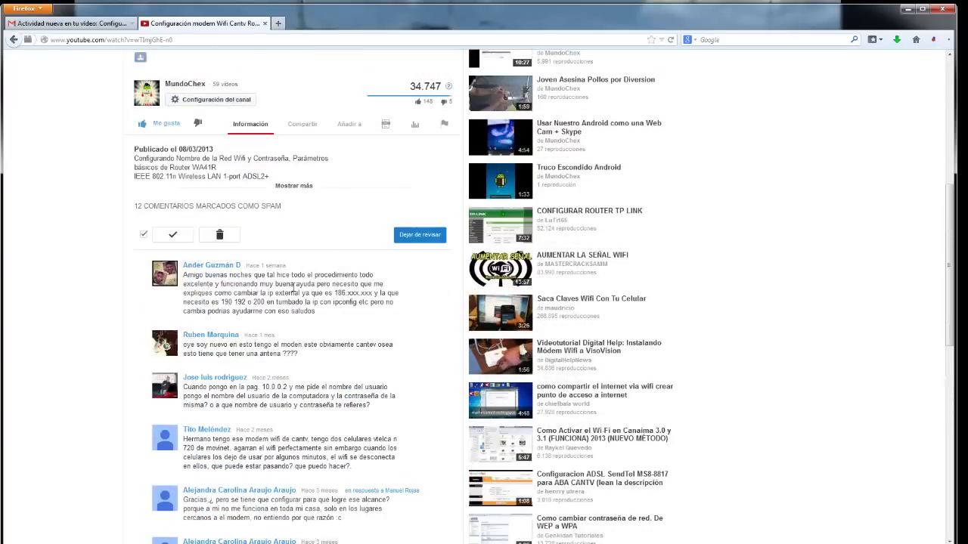
Scroll through the router video's page and comments, then switch to the Gmail comment notification
scroll(277, 308, up, 6)
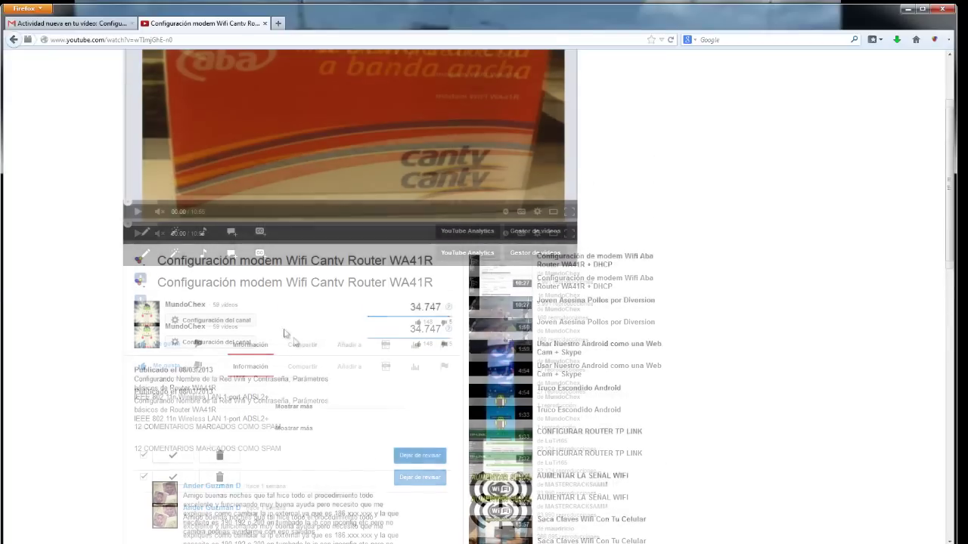
scroll(134, 362, up, 3)
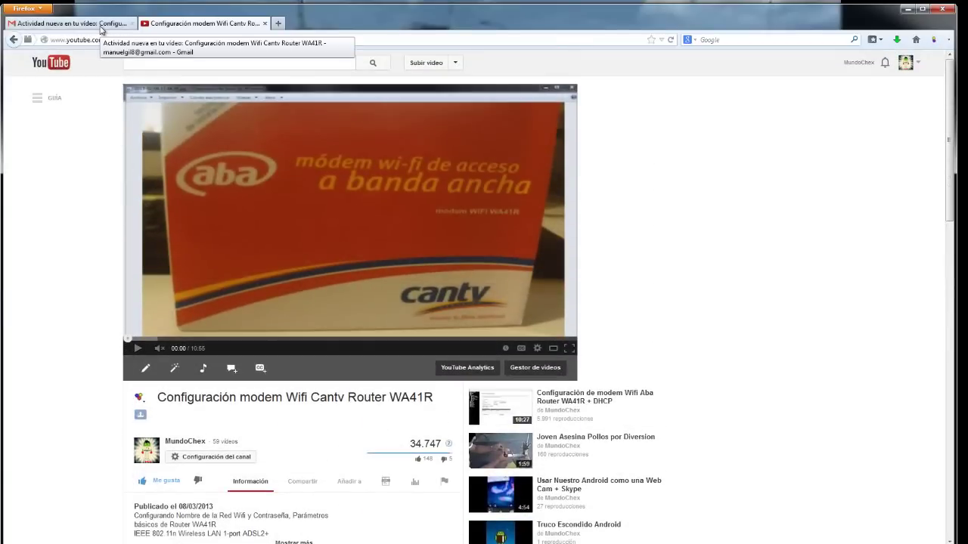
scroll(56, 287, down, 14)
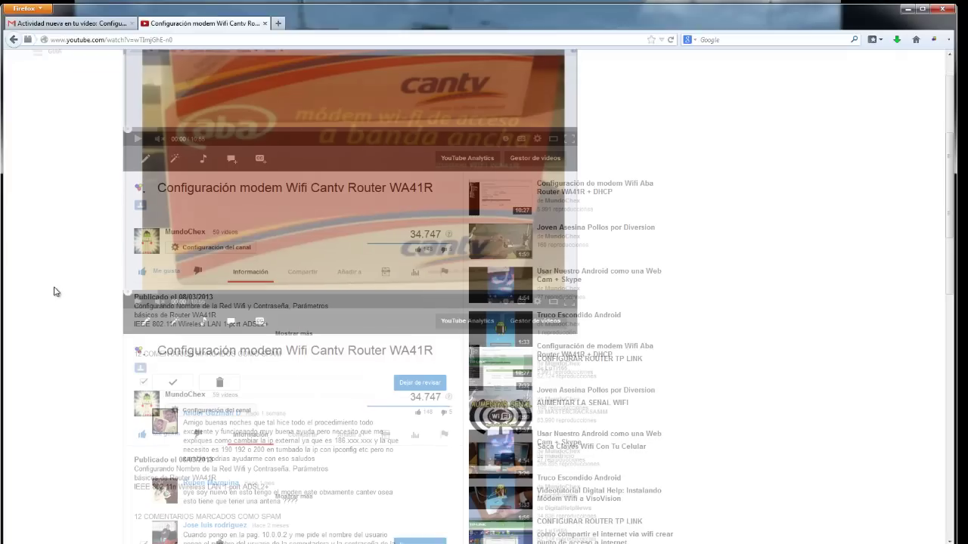
scroll(230, 341, up, 12)
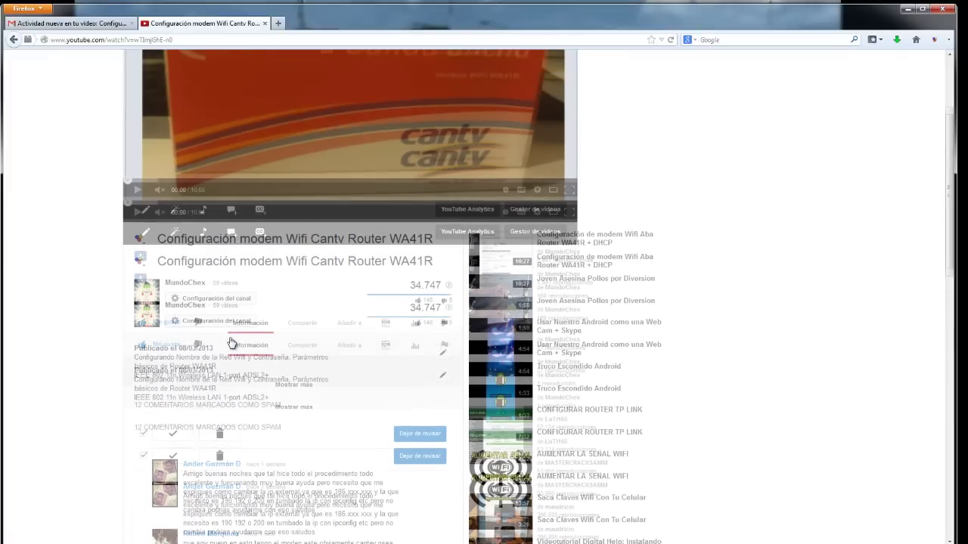
click(72, 23)
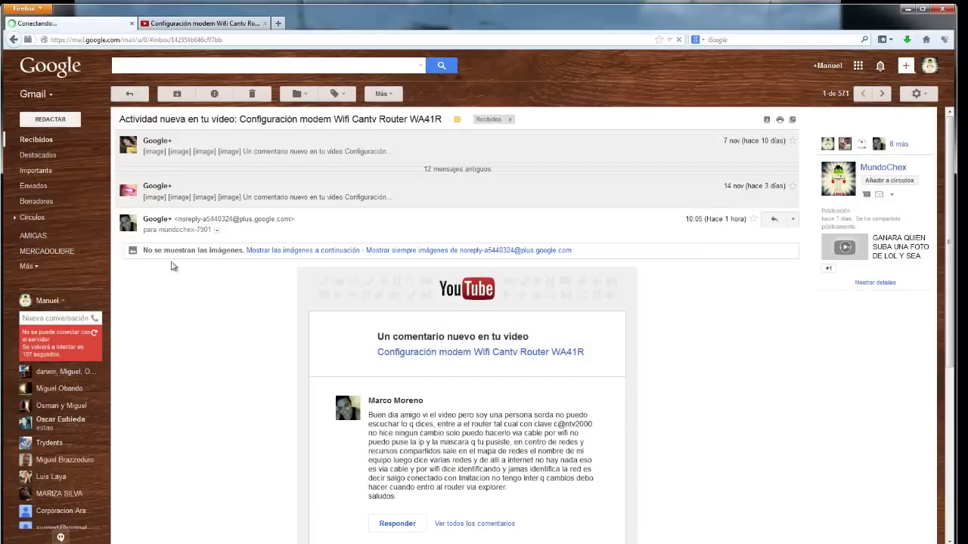
Read through the new-comment email, then go back to the 'Configuración modem Wifi Cantv Router WA41R' video
scroll(178, 266, down, 2)
scroll(396, 360, down, 2)
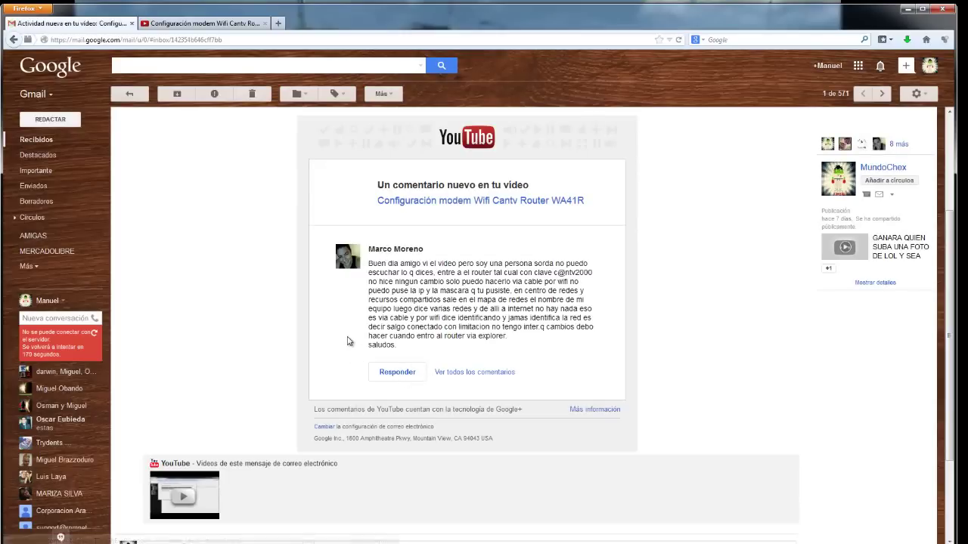
scroll(312, 299, up, 2)
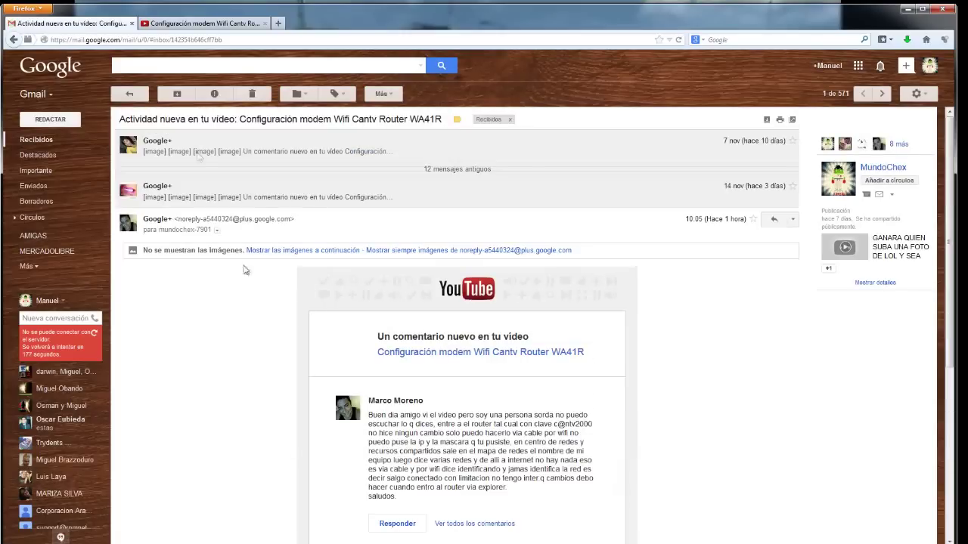
click(198, 23)
scroll(114, 283, up, 3)
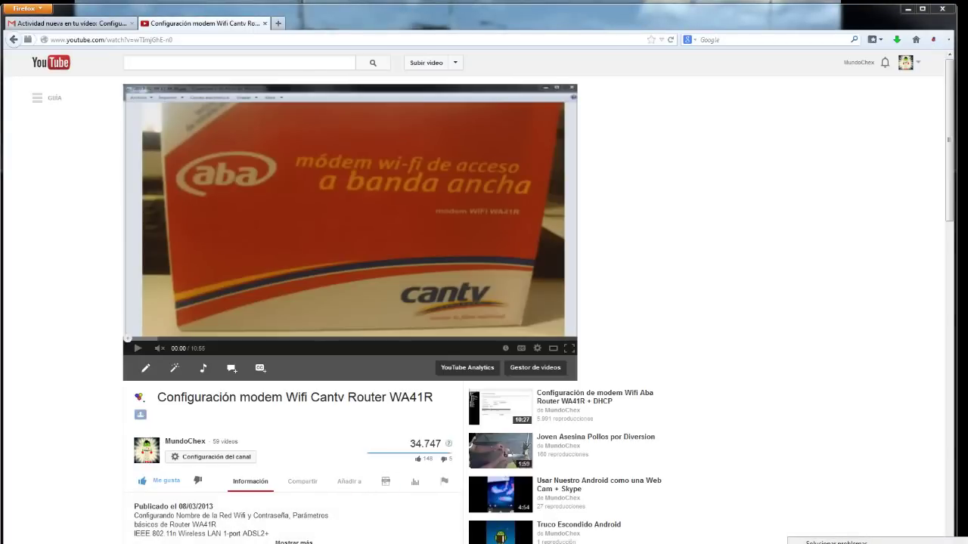
Open the Local Area Connection's TCP/IPv4 properties from the Network and Sharing Center
click(835, 541)
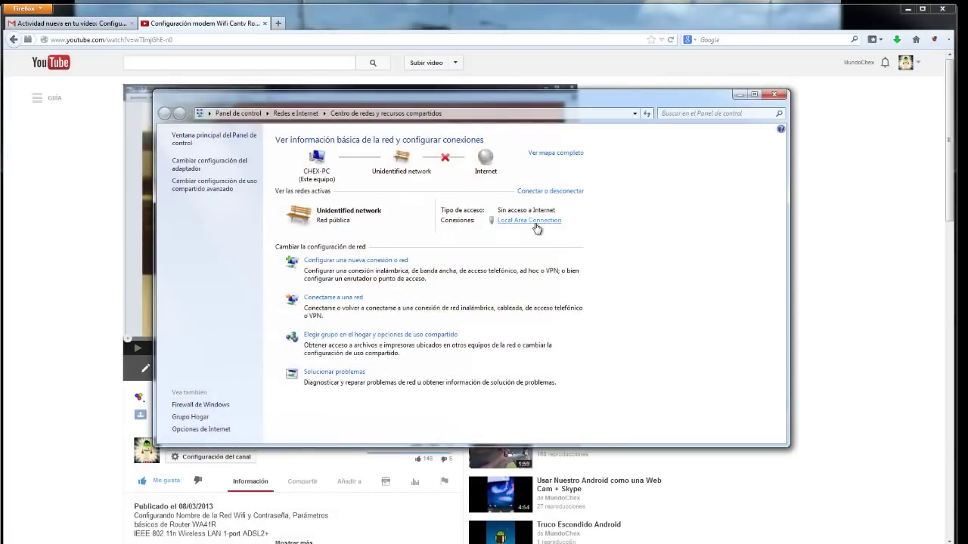
click(535, 226)
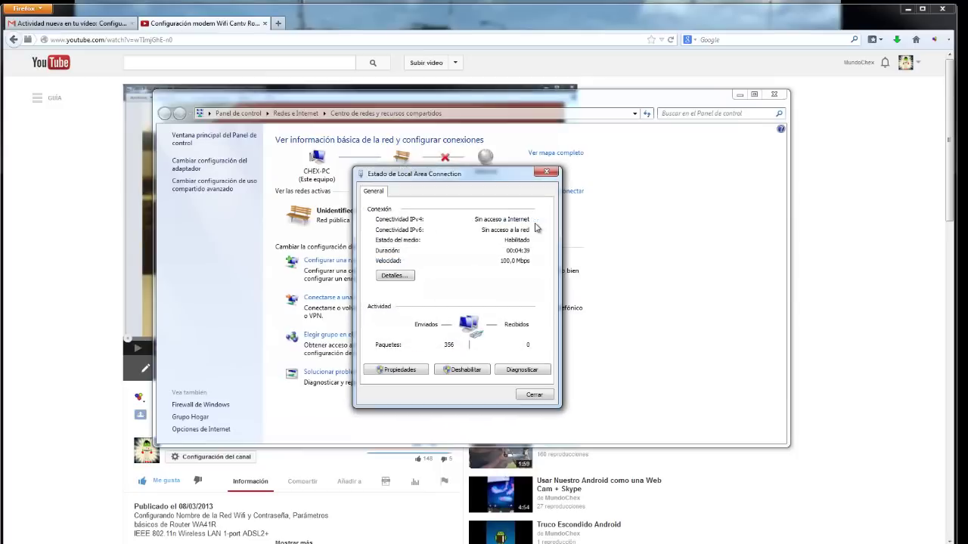
click(400, 371)
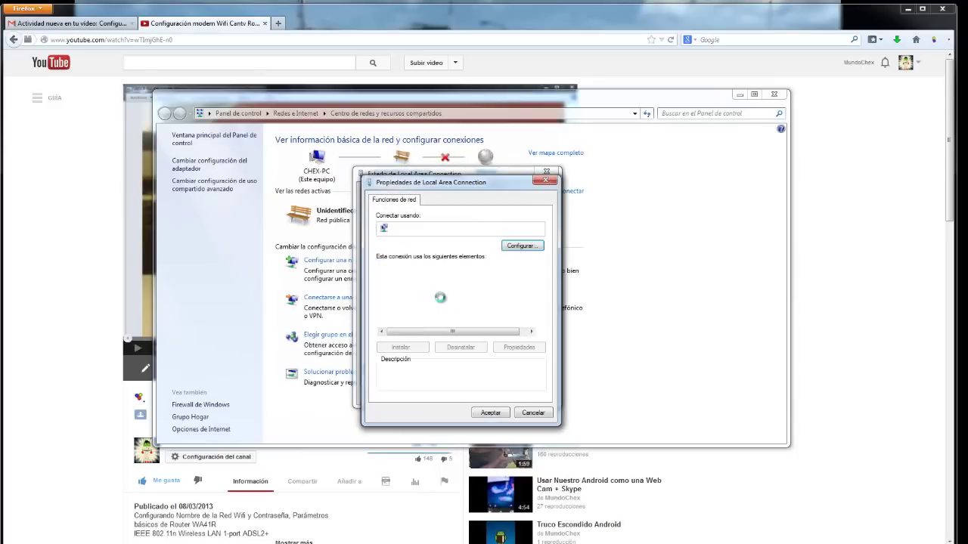
scroll(481, 321, down, 1)
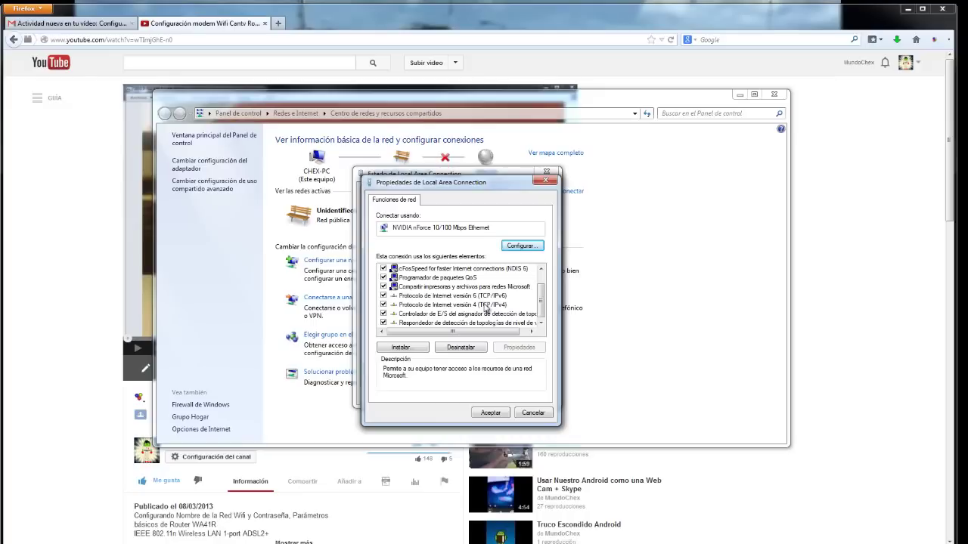
double_click(488, 305)
Enter a manual 10.0.0.x IP address and subnet mask, then confirm and close the dialogs
click(461, 300)
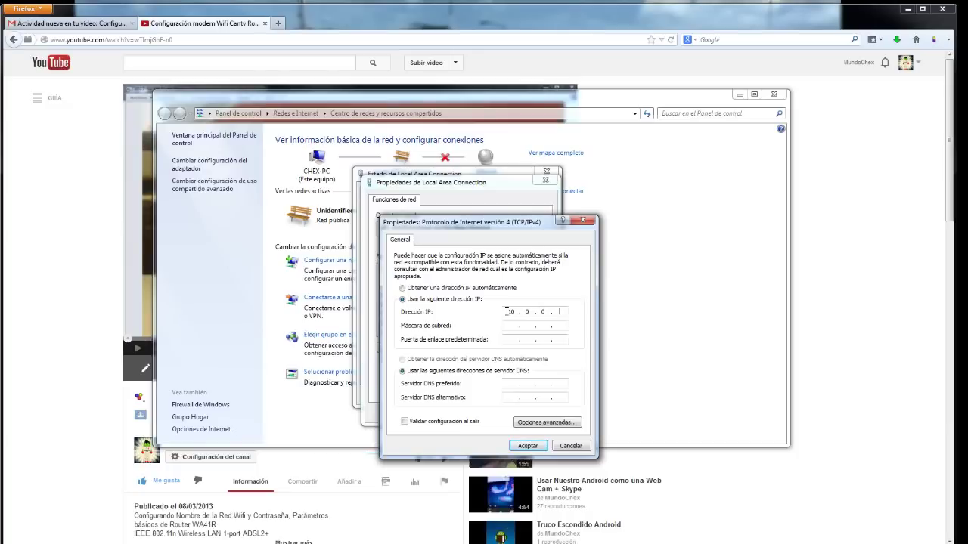
click(508, 325)
click(528, 446)
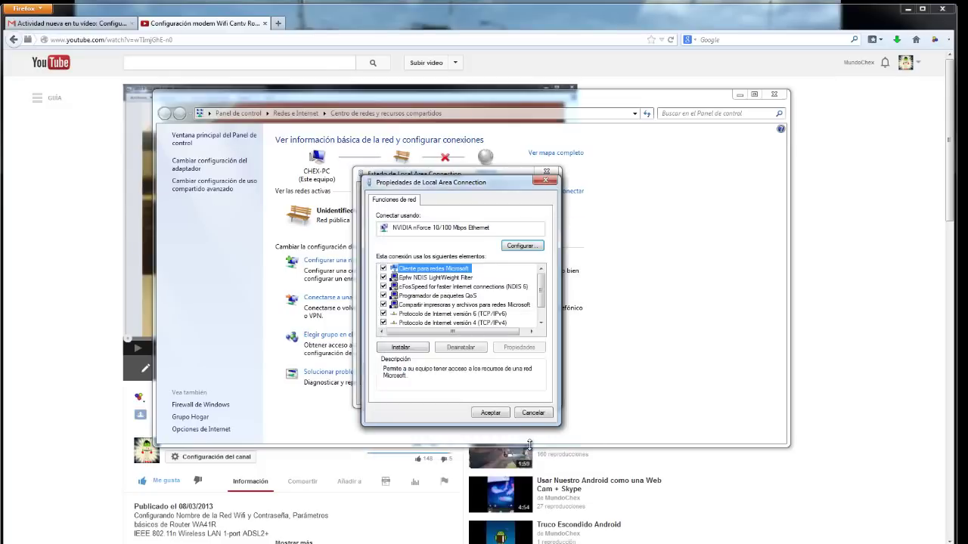
click(492, 414)
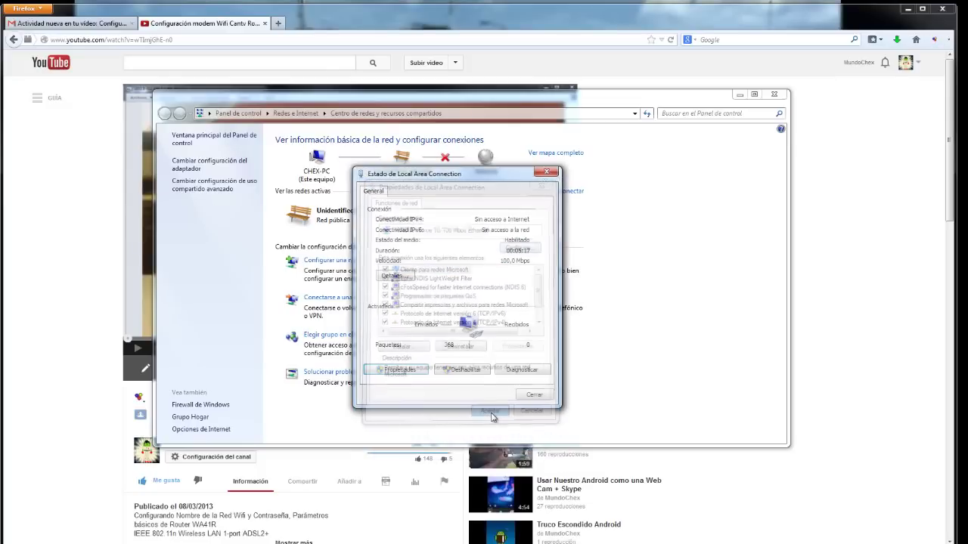
click(534, 395)
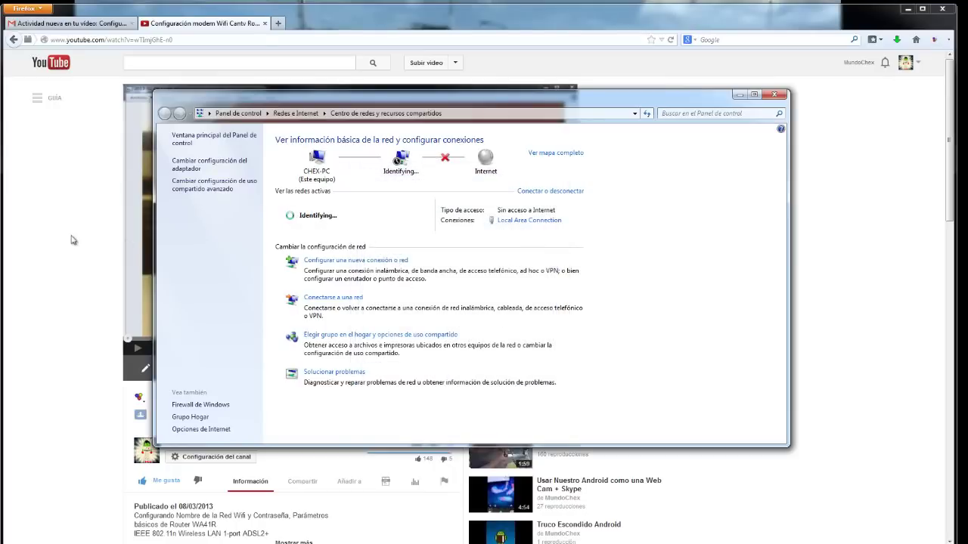
click(278, 23)
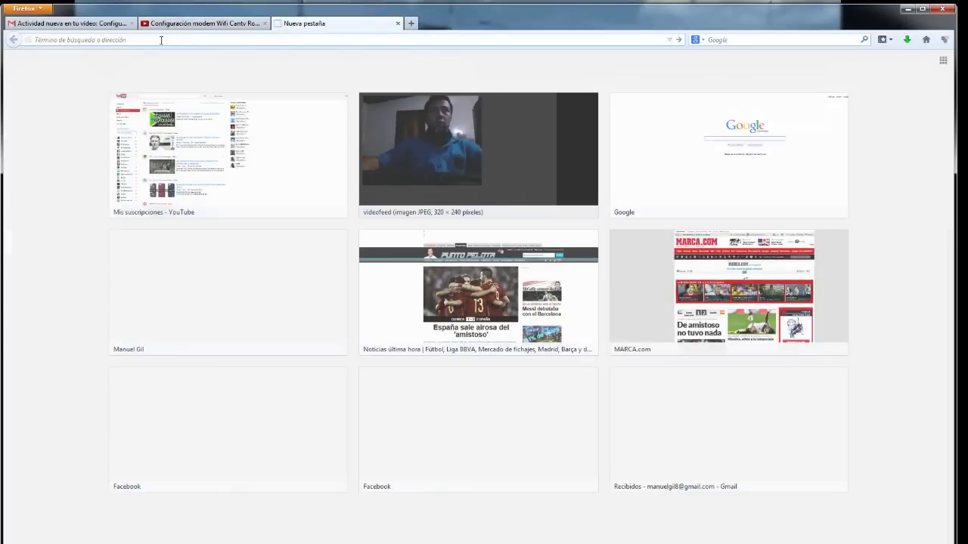
Load the router address in the new tab, briefly checking the video tab while it loads
text(10.0.0.2/)
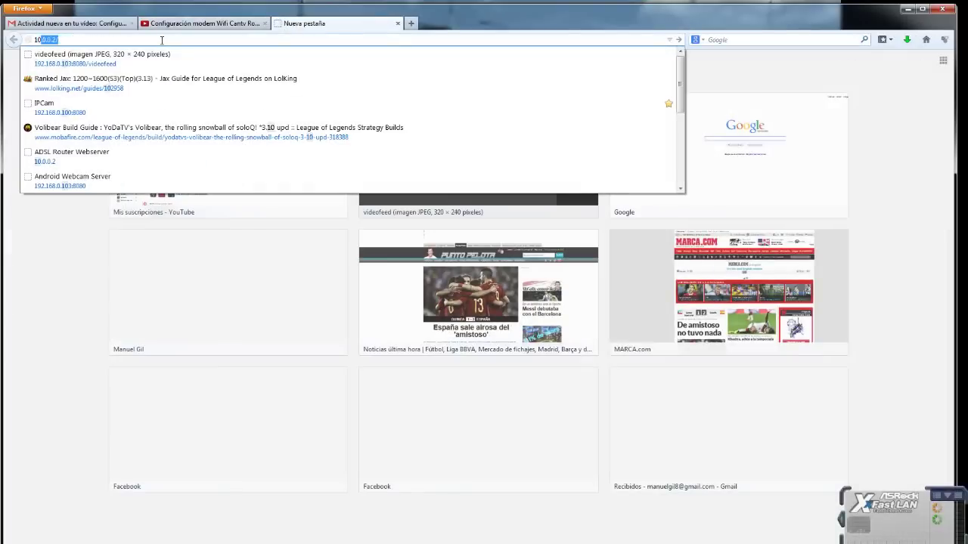
key(Return)
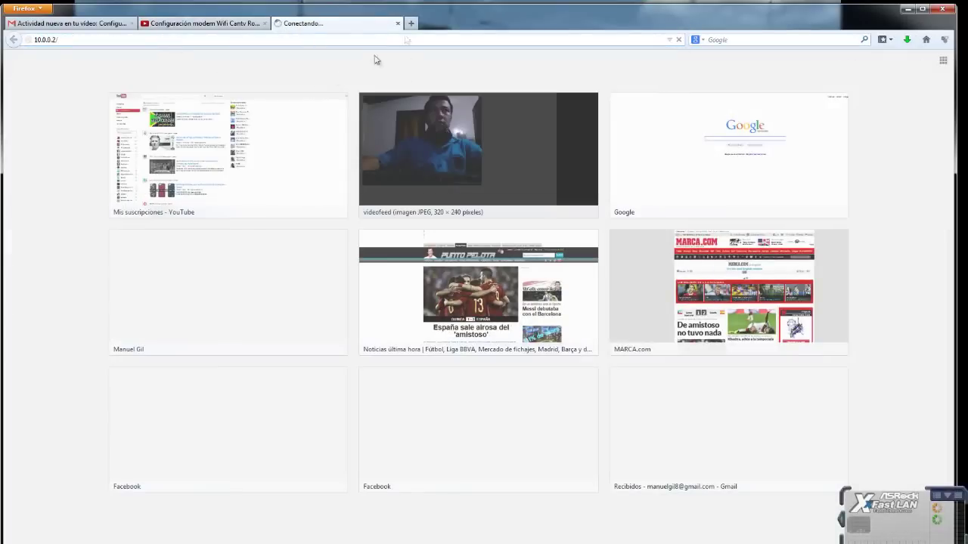
click(411, 23)
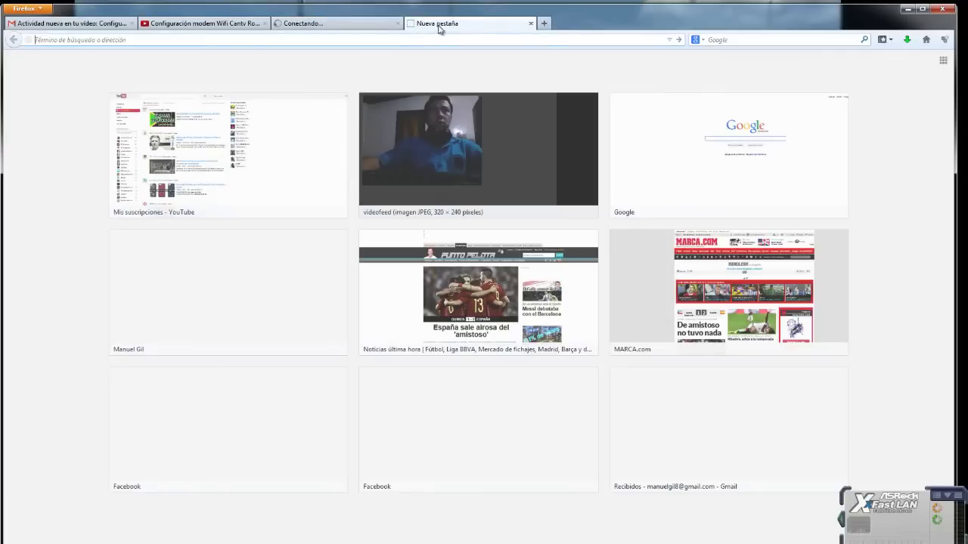
middle_click(442, 32)
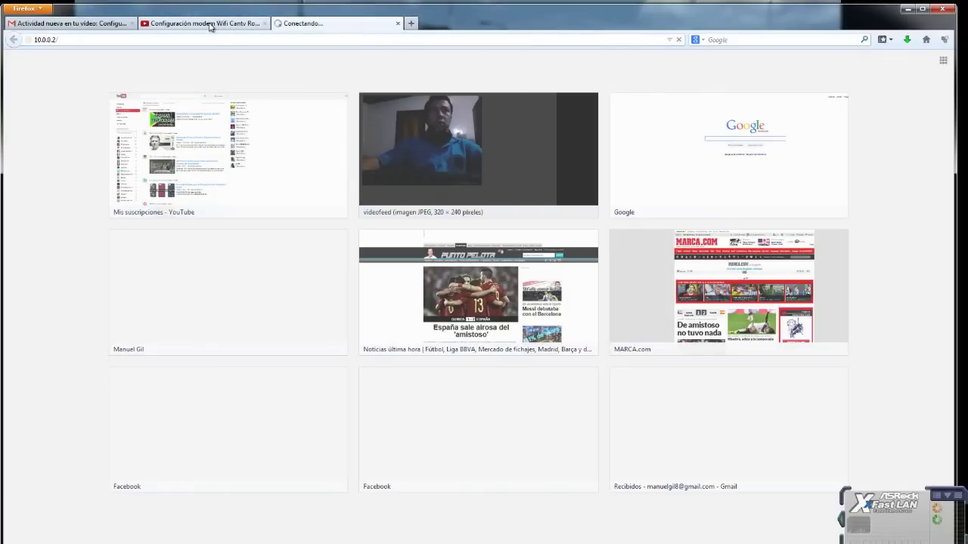
click(210, 26)
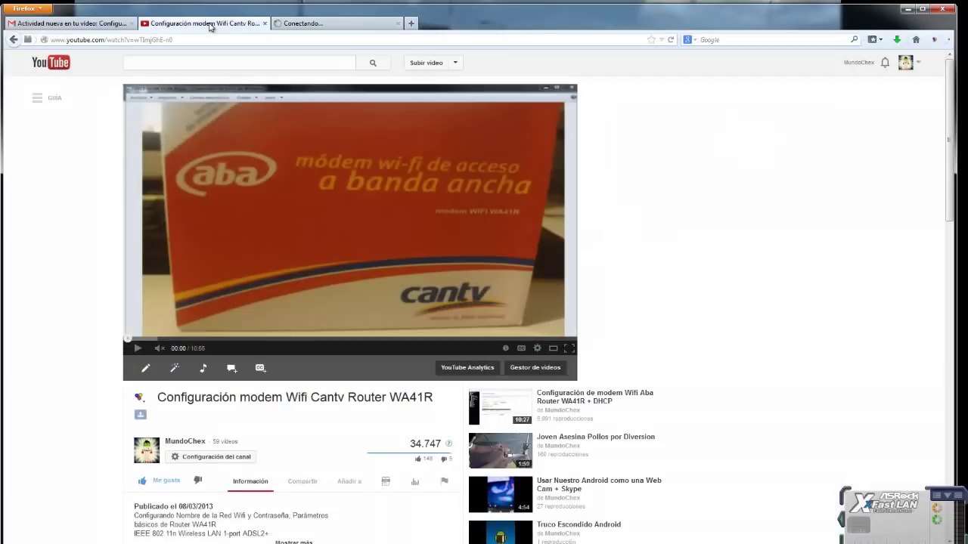
click(295, 27)
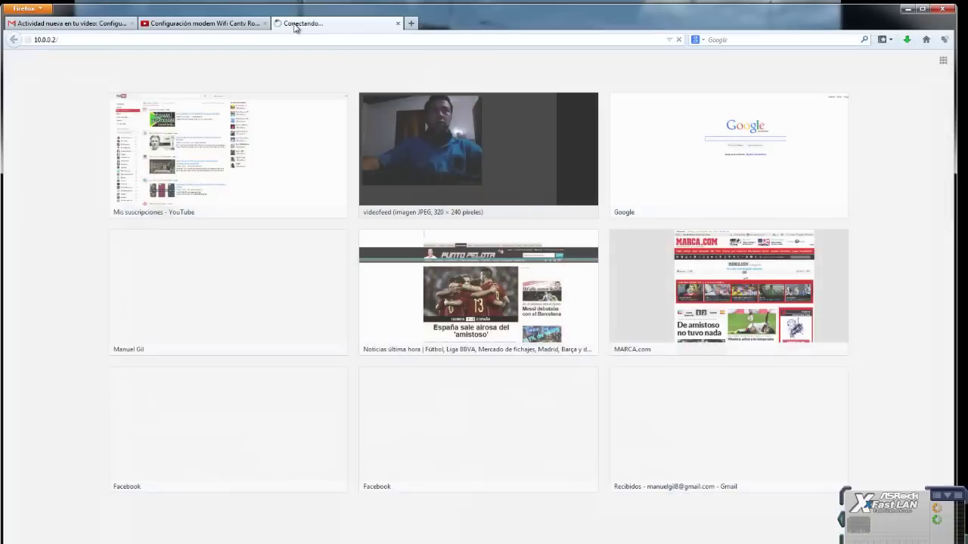
Stop the stalled load and re-enter 10.0.0.2 to load the router page again
click(84, 41)
click(88, 41)
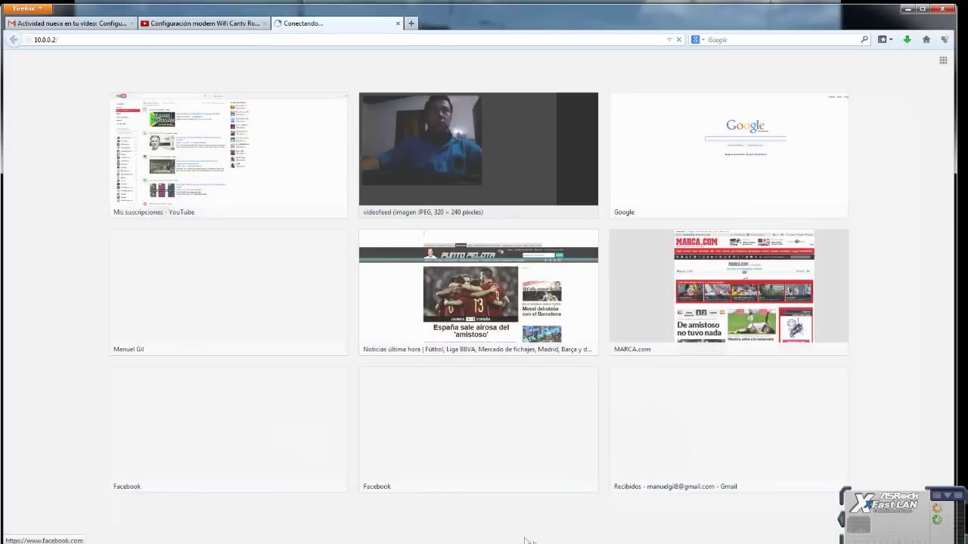
key(alt+Tab)
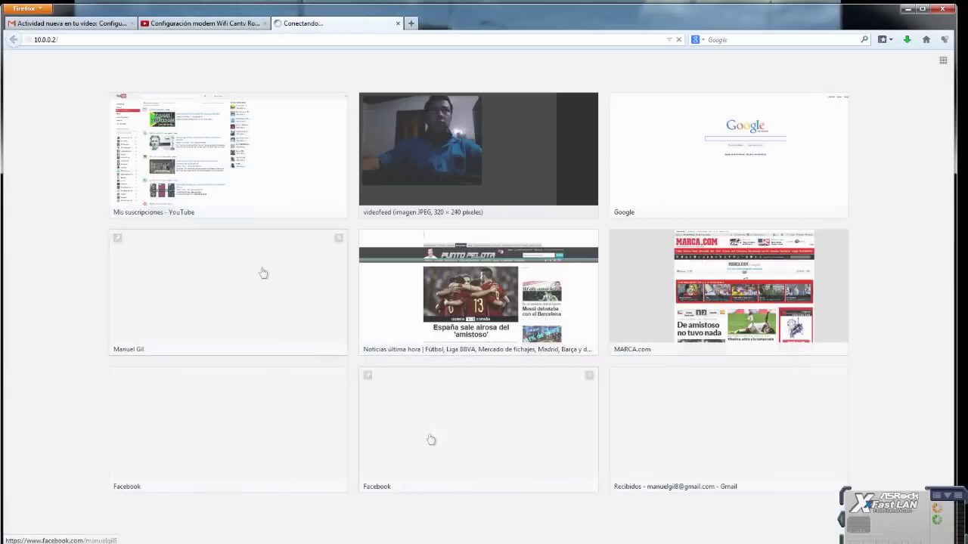
click(93, 39)
key(Return)
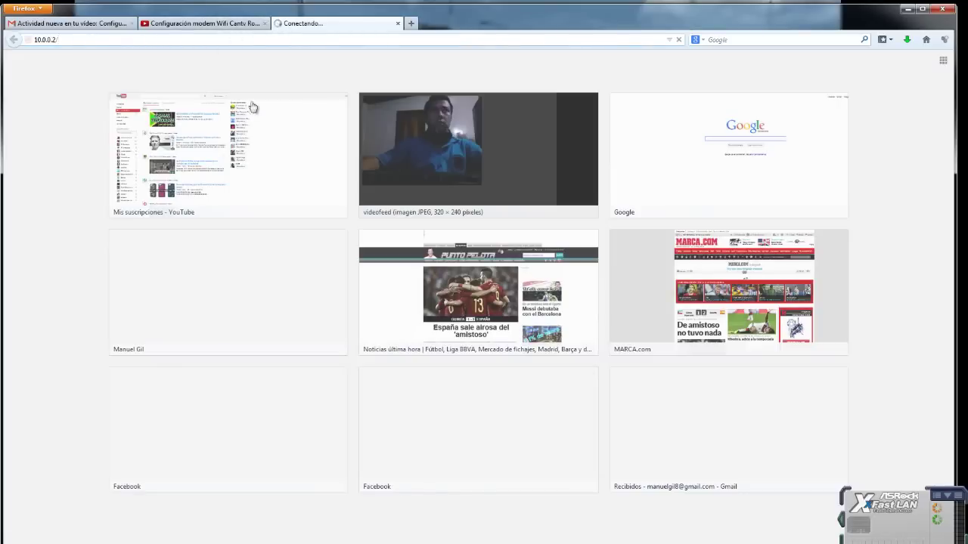
click(679, 40)
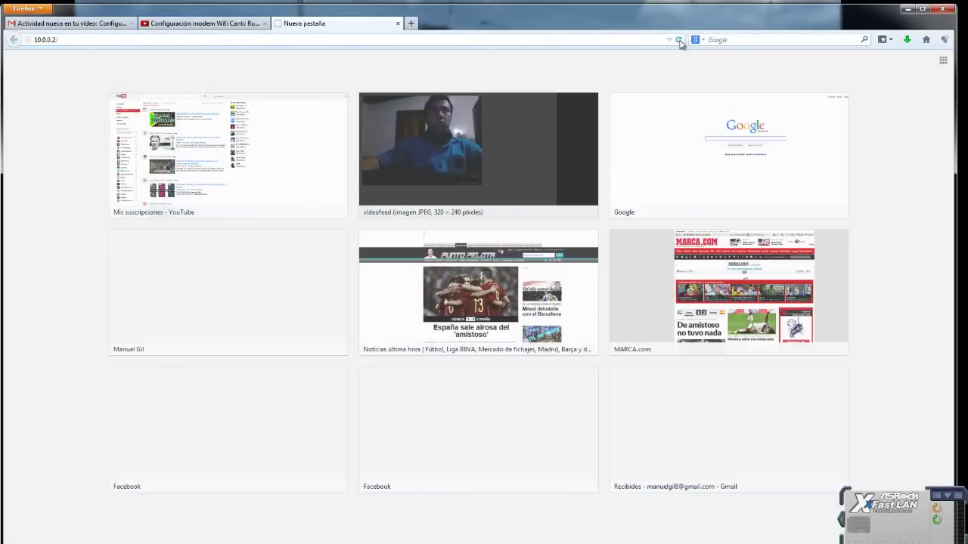
click(680, 41)
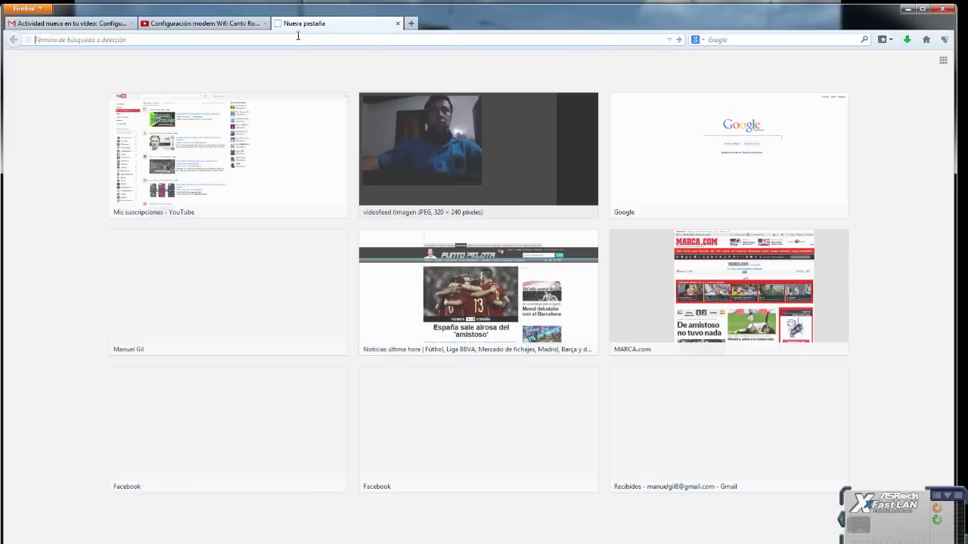
text(10.0.)
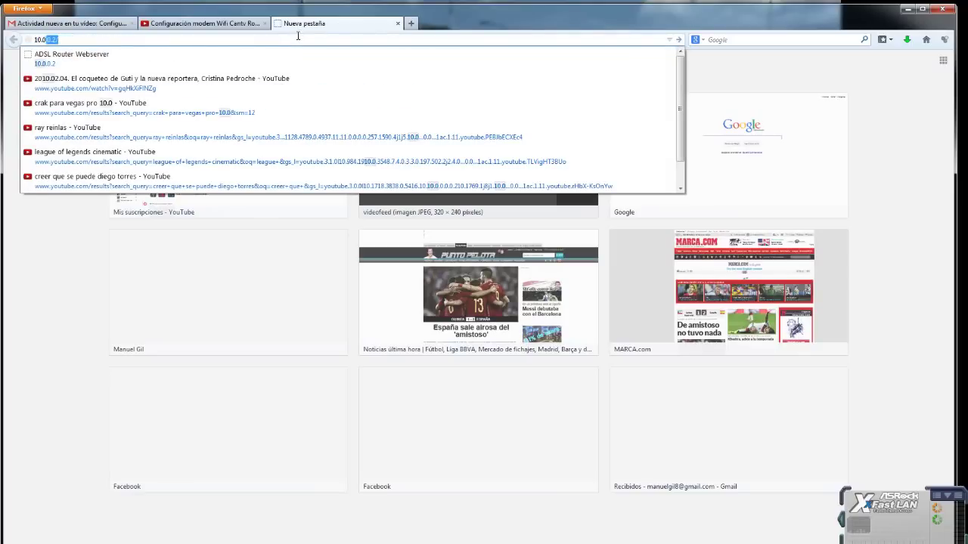
text(0.2)
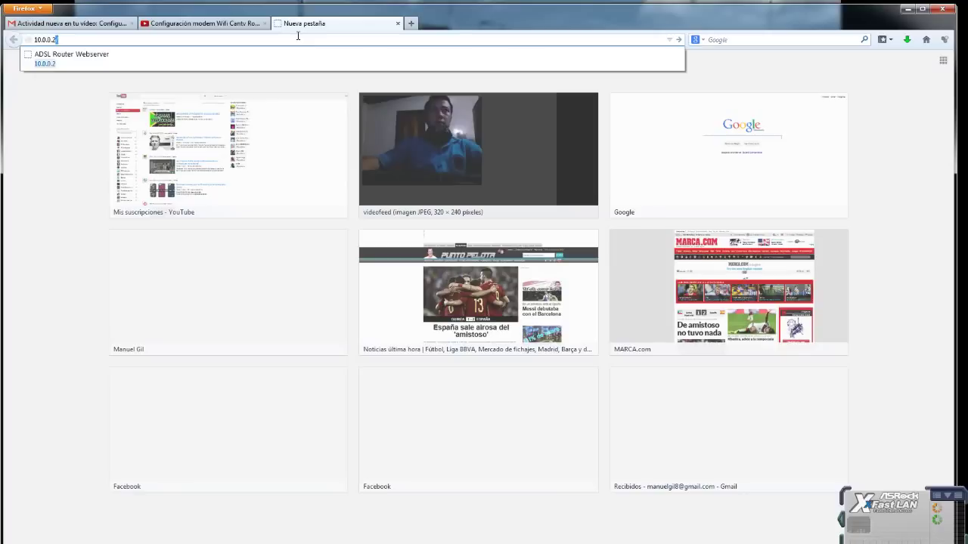
key(Return)
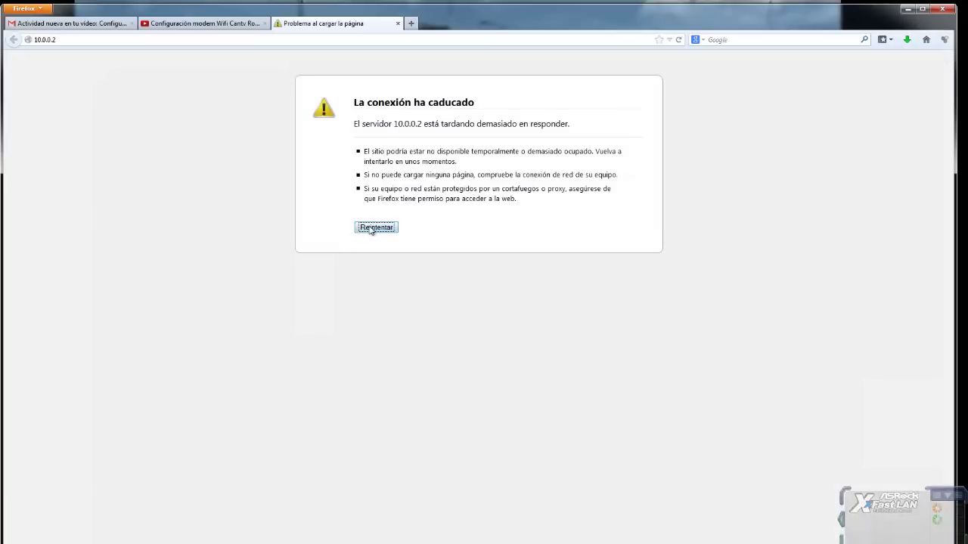
Reload 10.0.0.2 from the address bar and select the timeout error text
click(137, 43)
click(136, 43)
key(Return)
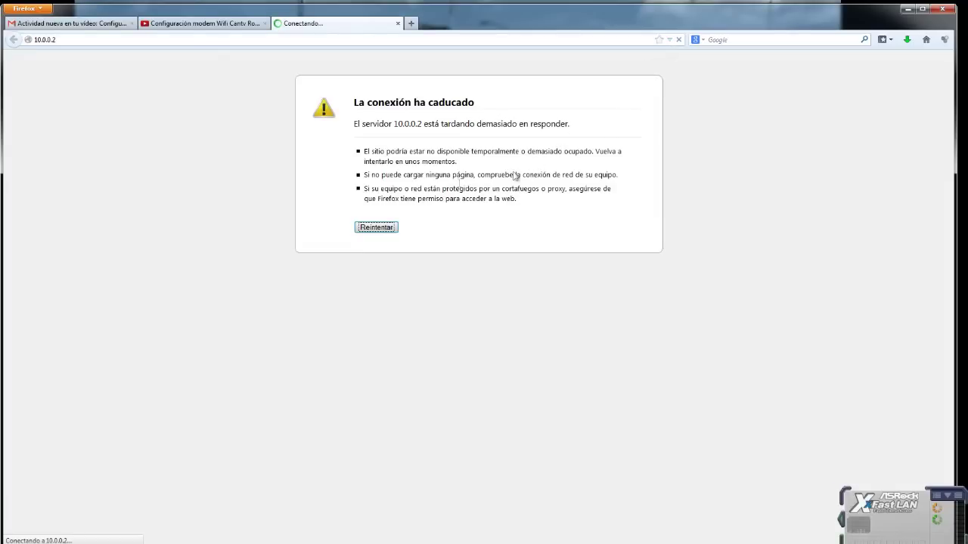
drag(354, 125, 179, 71)
click(538, 209)
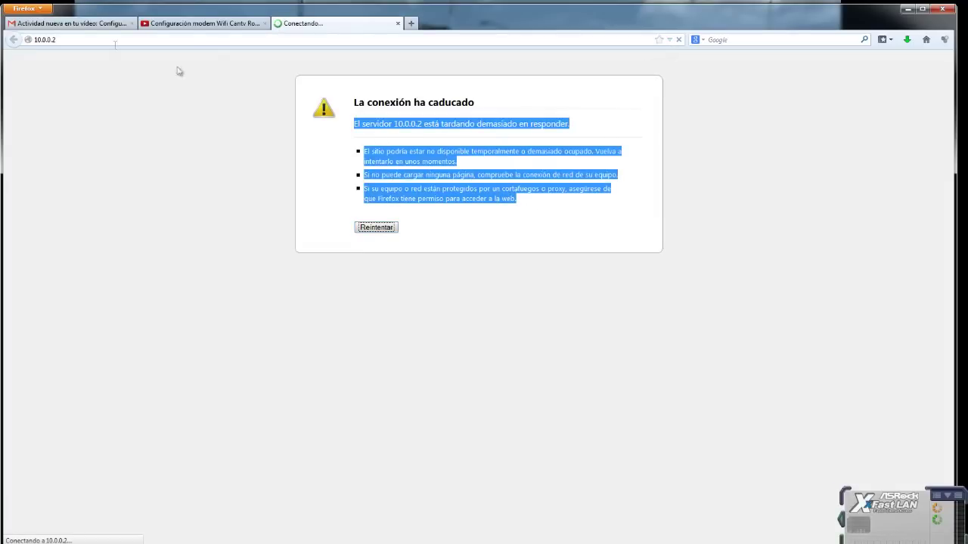
drag(86, 41, 95, 39)
click(535, 215)
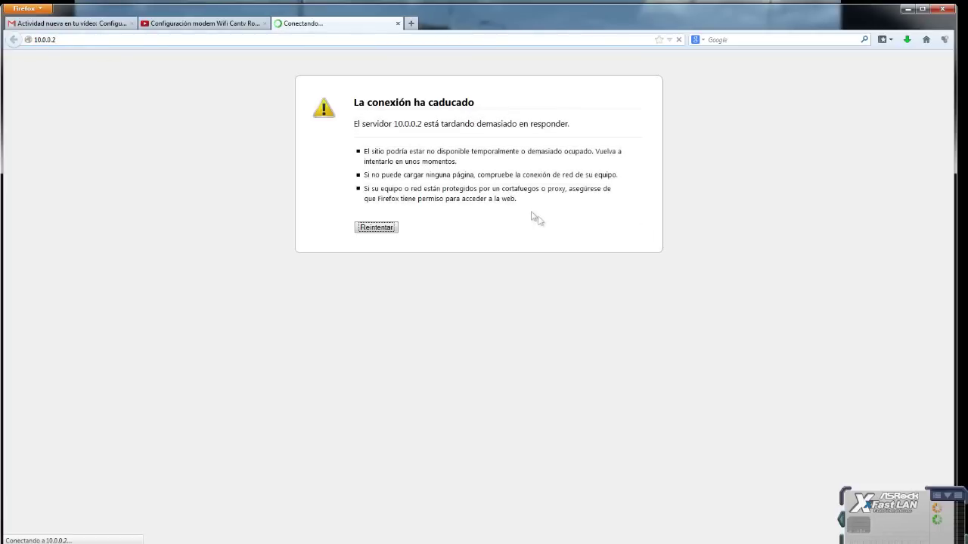
Check the XFast LAN tool's options, then retry the connection to 10.0.0.2
right_click(886, 511)
click(749, 399)
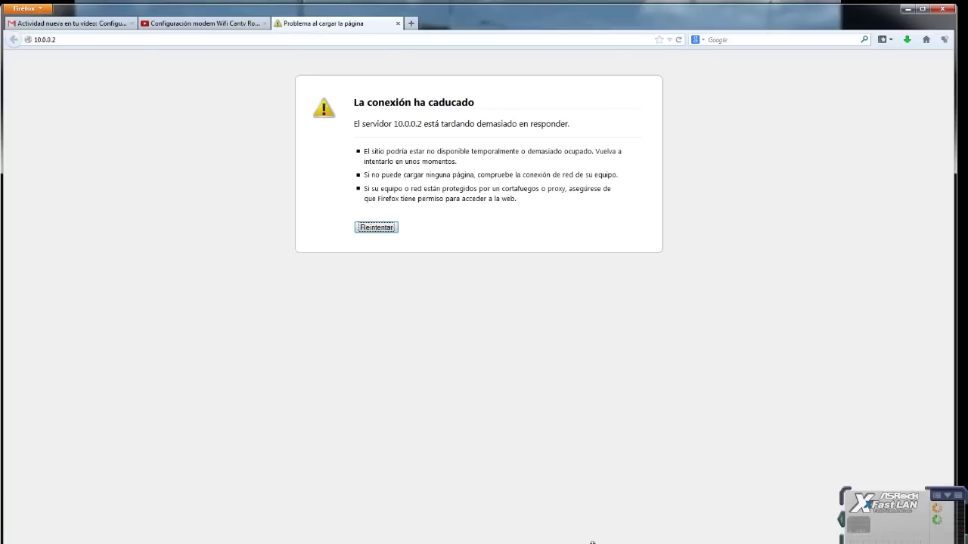
click(375, 226)
drag(521, 200, 87, 41)
click(87, 42)
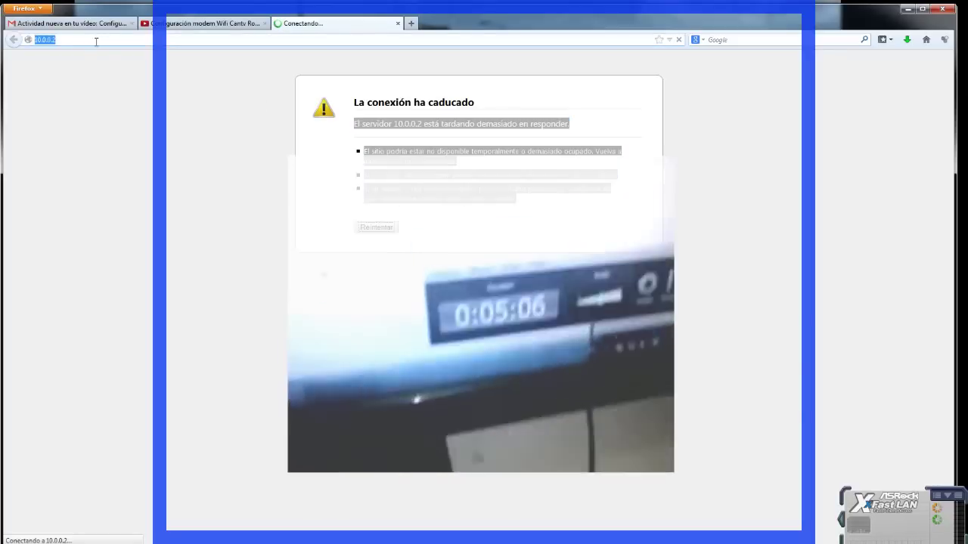
Dismiss the XFast LAN options and open the Network and Sharing Center from the tray
click(249, 112)
right_click(889, 503)
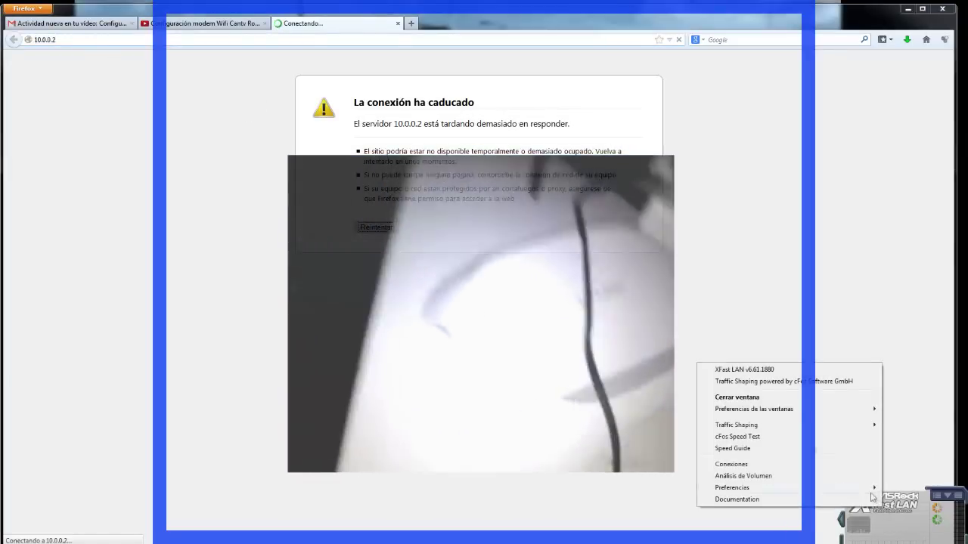
click(737, 398)
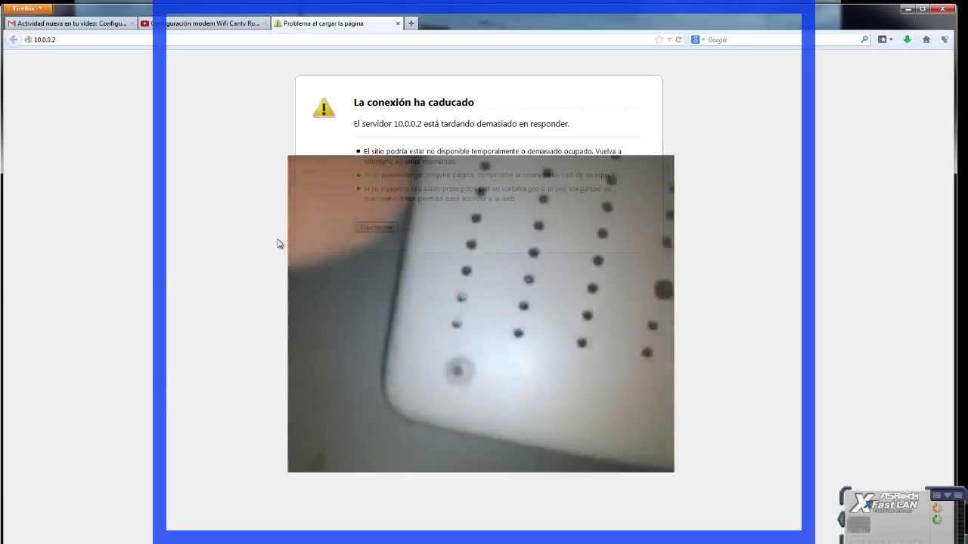
click(960, 526)
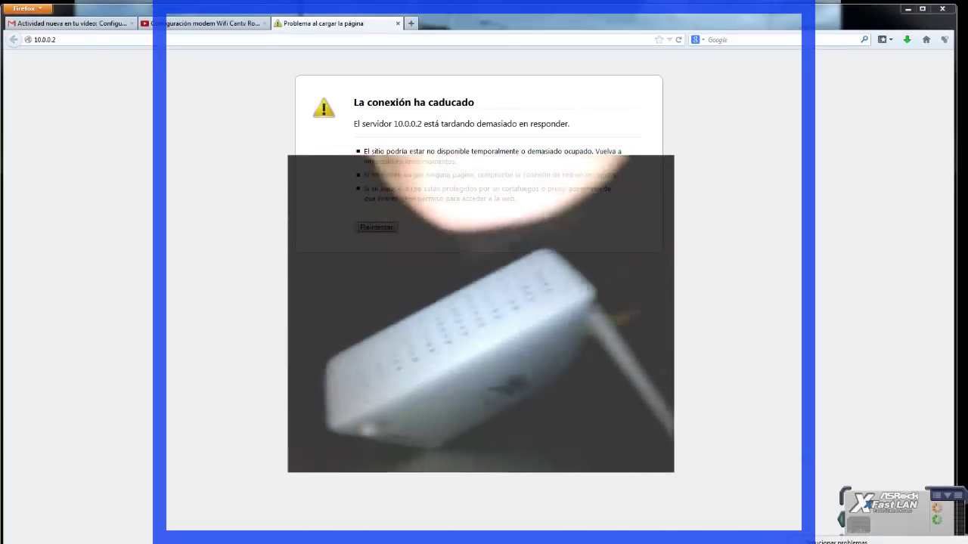
click(839, 543)
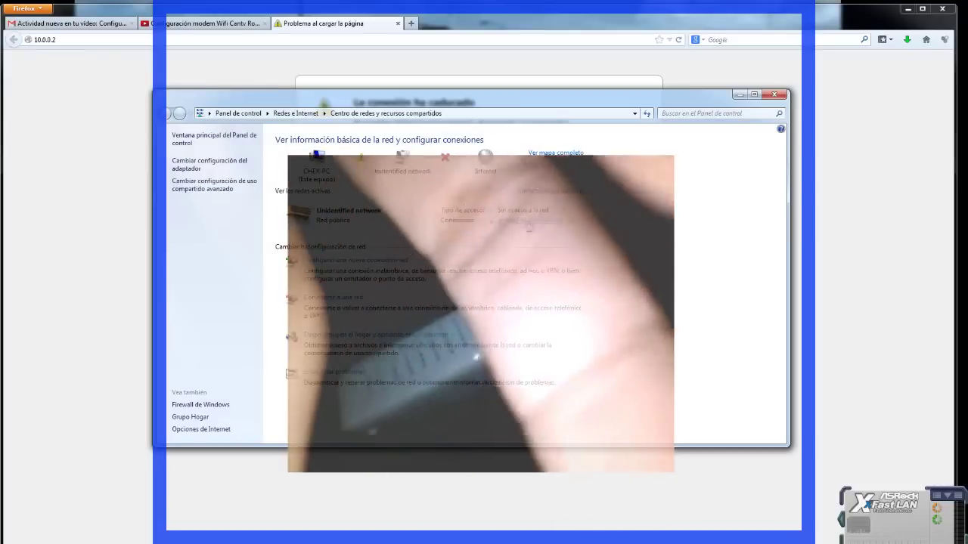
Review the connection's IPv4 values: IP 10.0.0.1, mask 255.255.255.0, gateway 10.0.0.2
click(529, 225)
drag(412, 179, 393, 124)
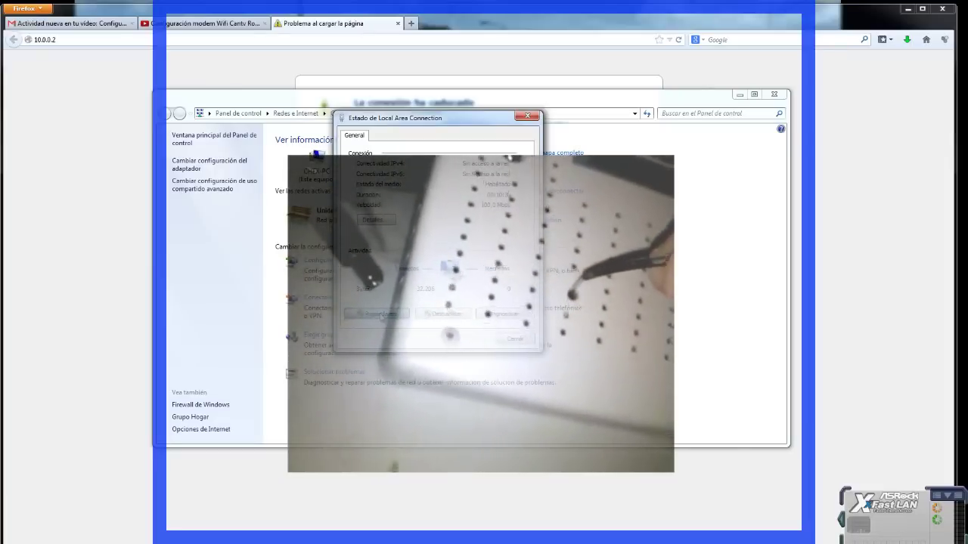
click(378, 313)
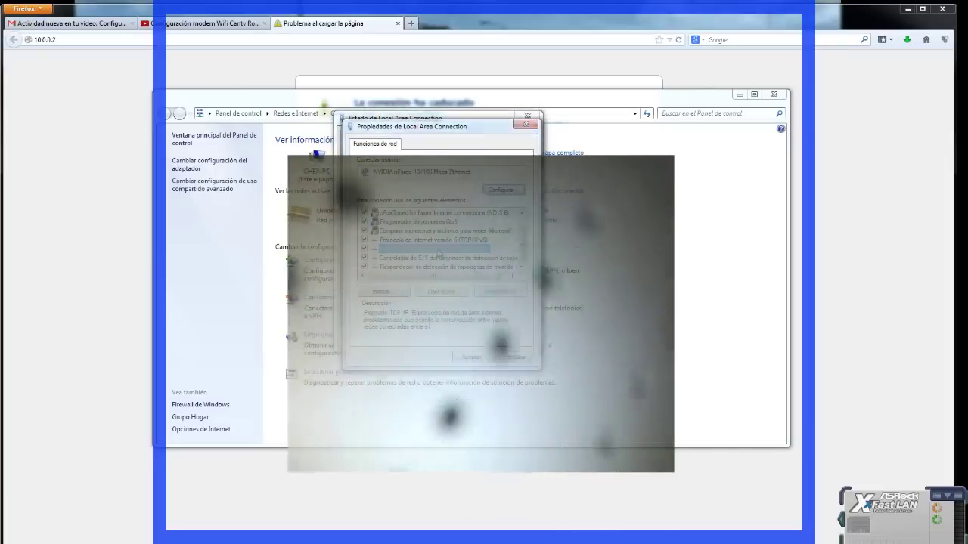
double_click(438, 248)
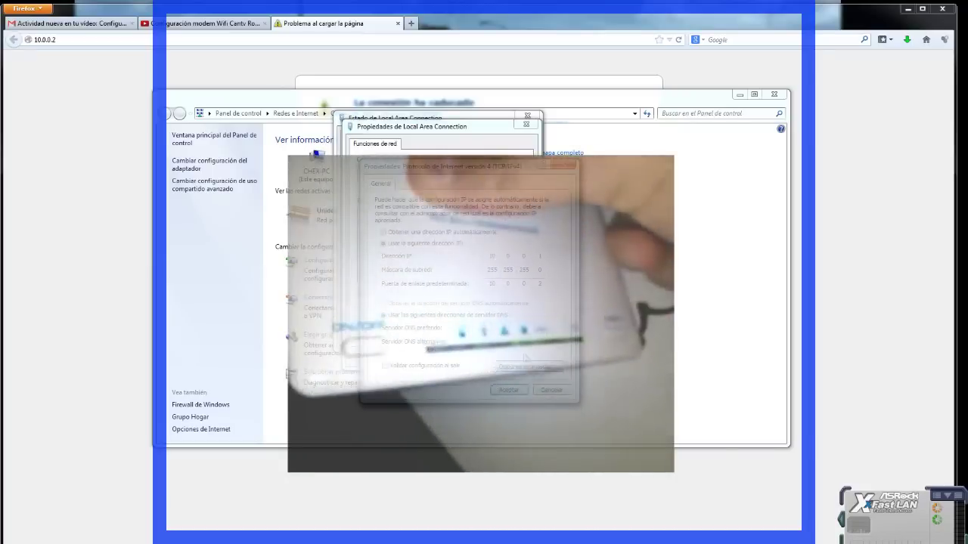
click(508, 390)
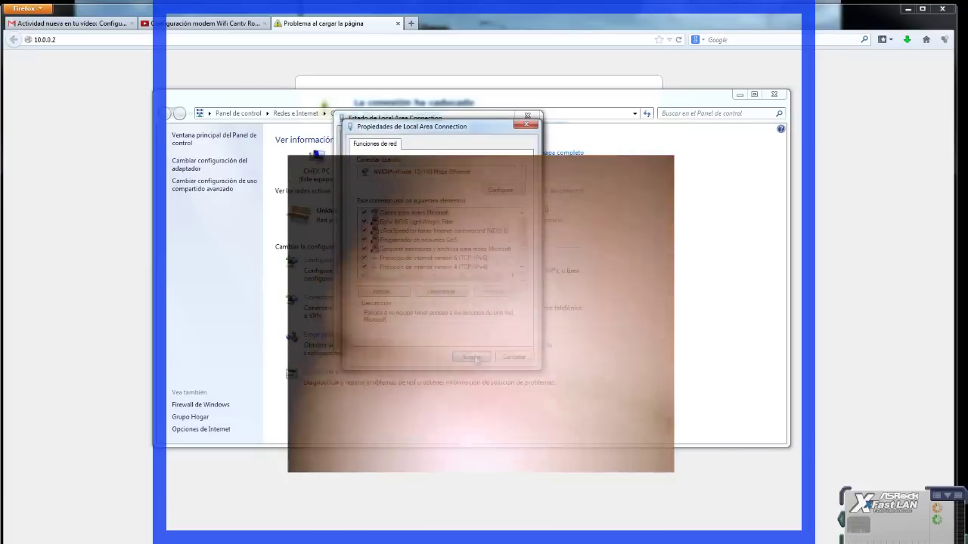
Close the connection properties, reload 10.0.0.2 in Firefox, and close the XFast LAN widget
click(109, 190)
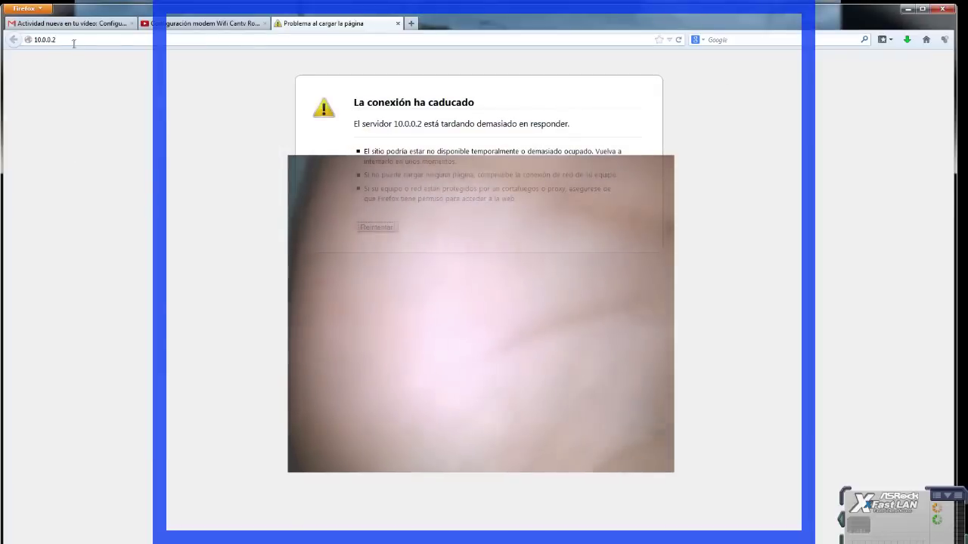
click(79, 42)
click(79, 42)
key(Return)
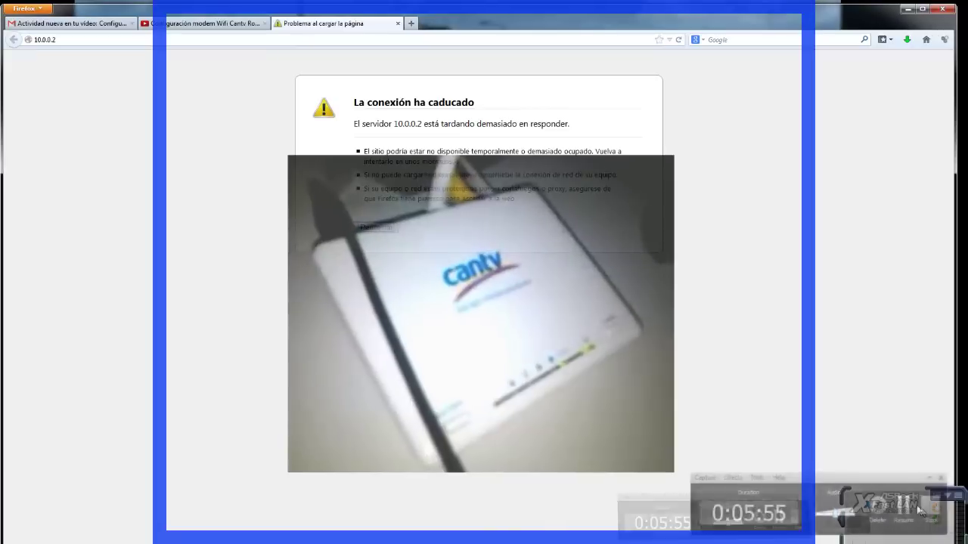
right_click(895, 512)
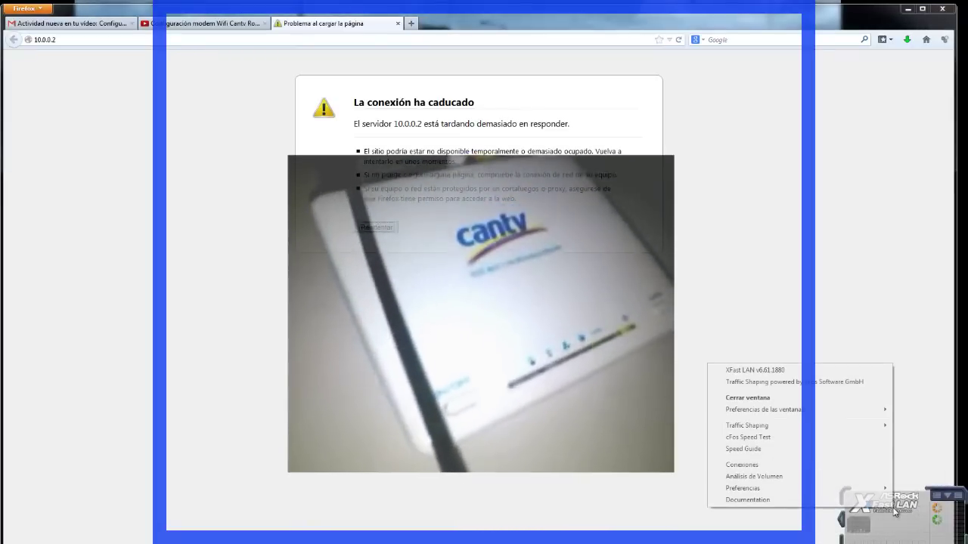
click(747, 397)
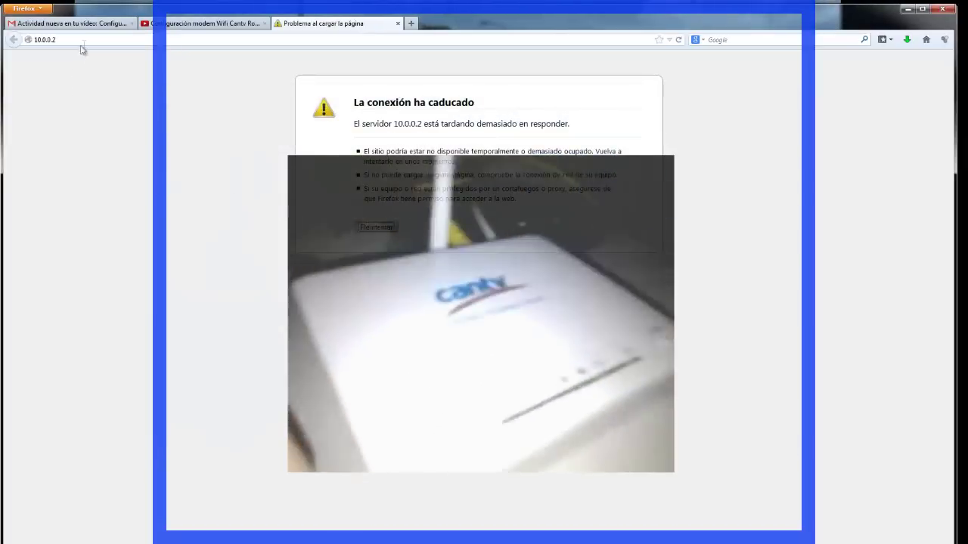
Reload 10.0.0.2 a second time and close the XFast LAN graph window
click(100, 42)
click(101, 41)
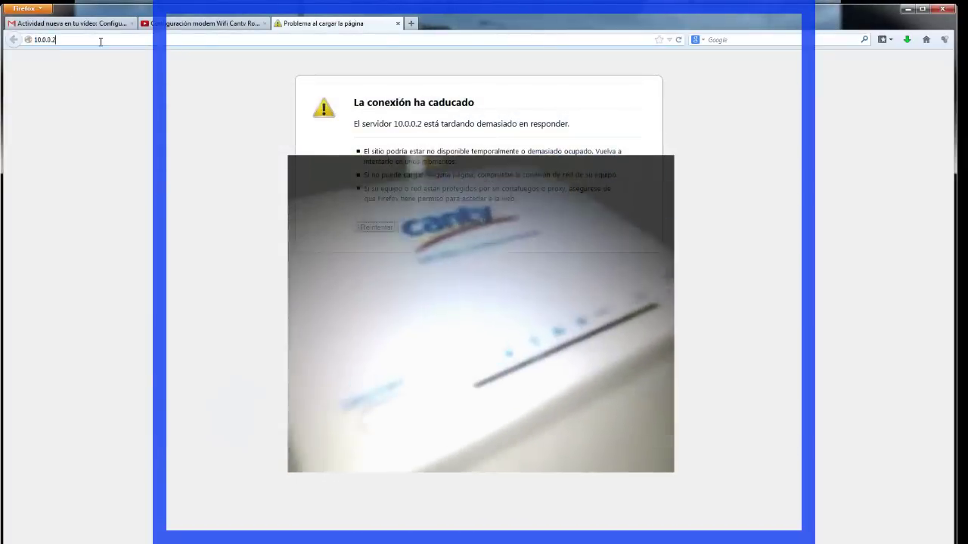
key(Return)
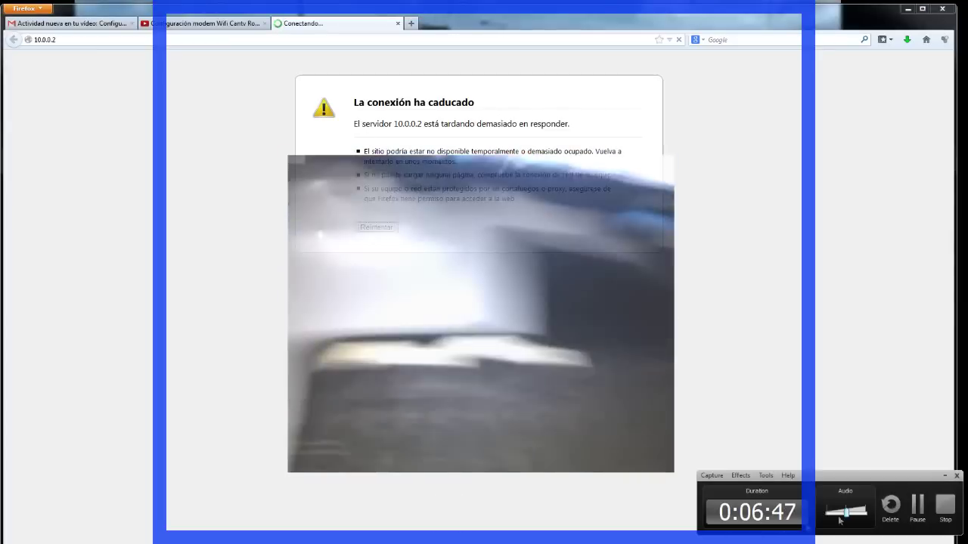
right_click(867, 511)
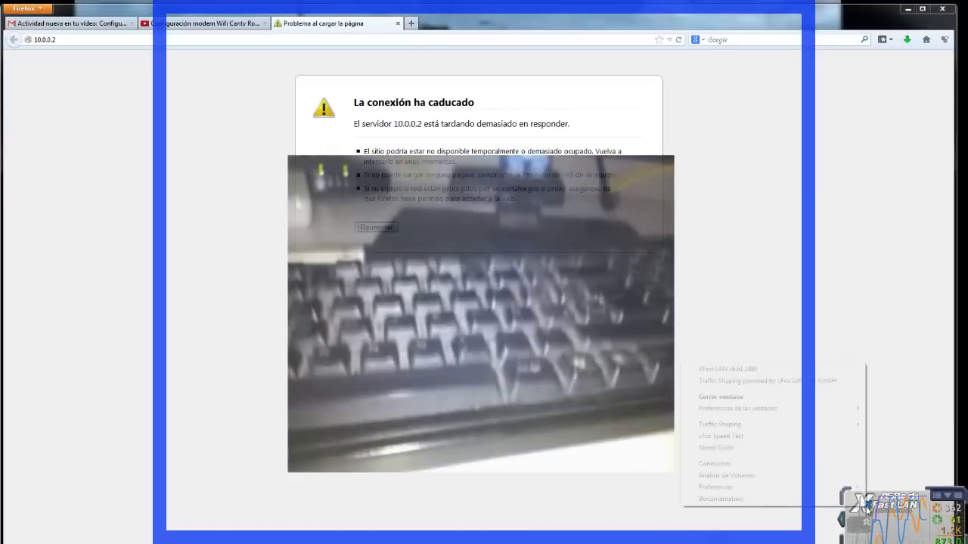
click(720, 396)
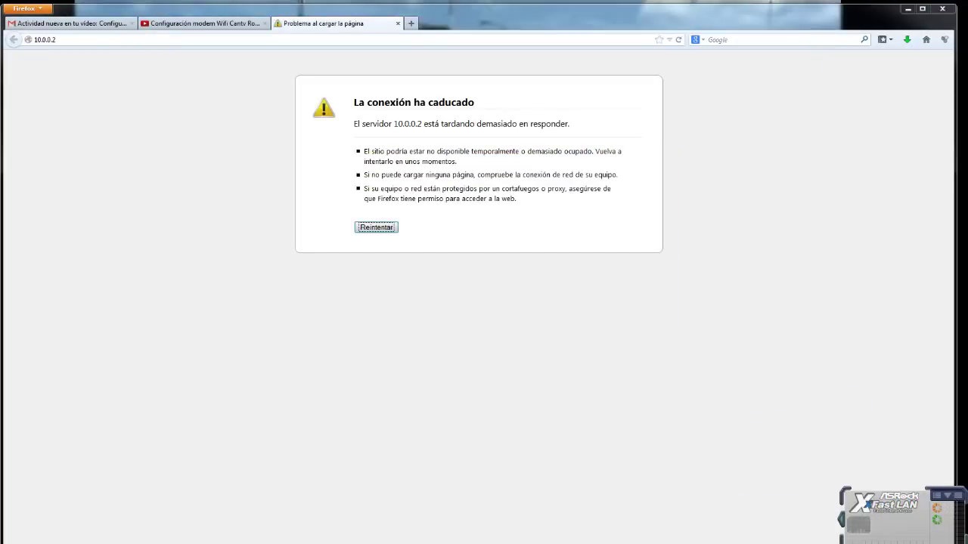
Open the Local Area Connection properties from the Network and Sharing Center
click(835, 543)
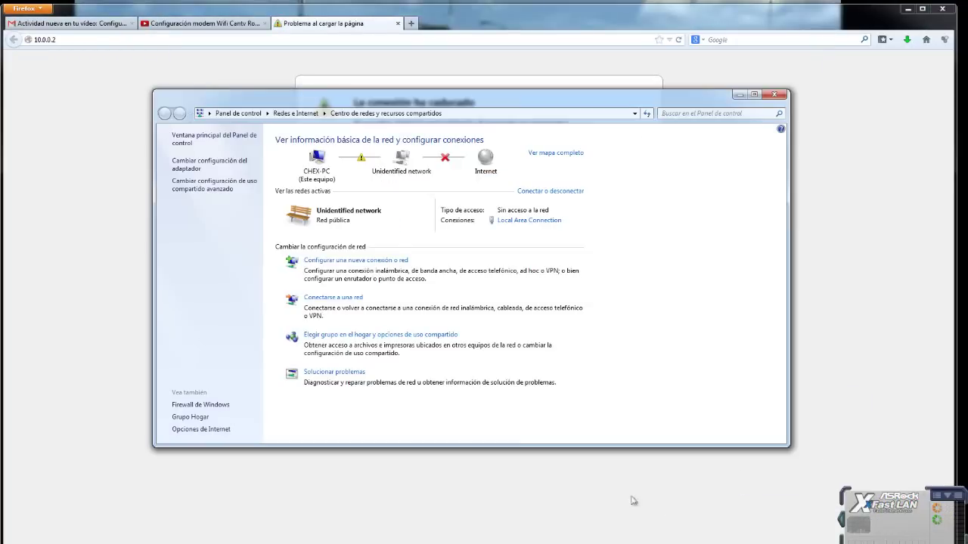
click(529, 220)
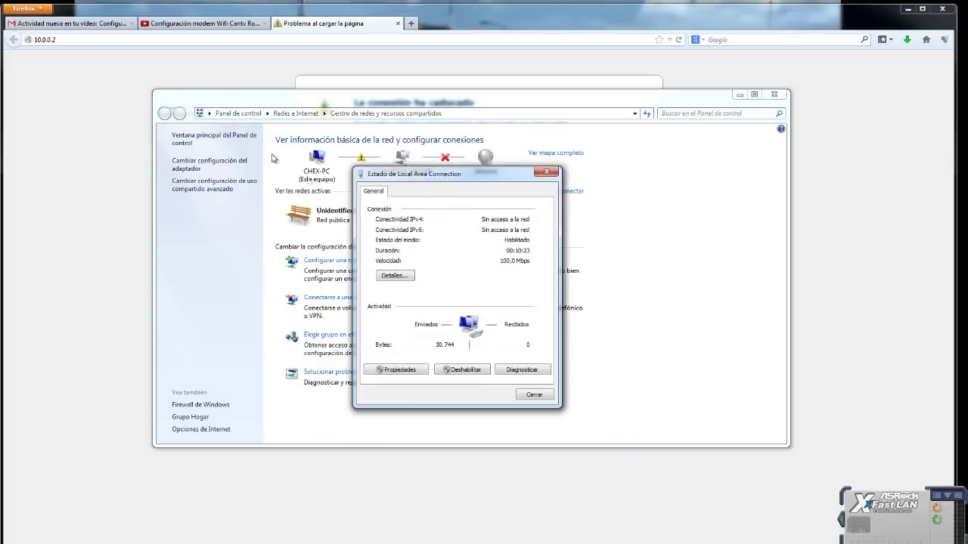
drag(412, 172, 393, 124)
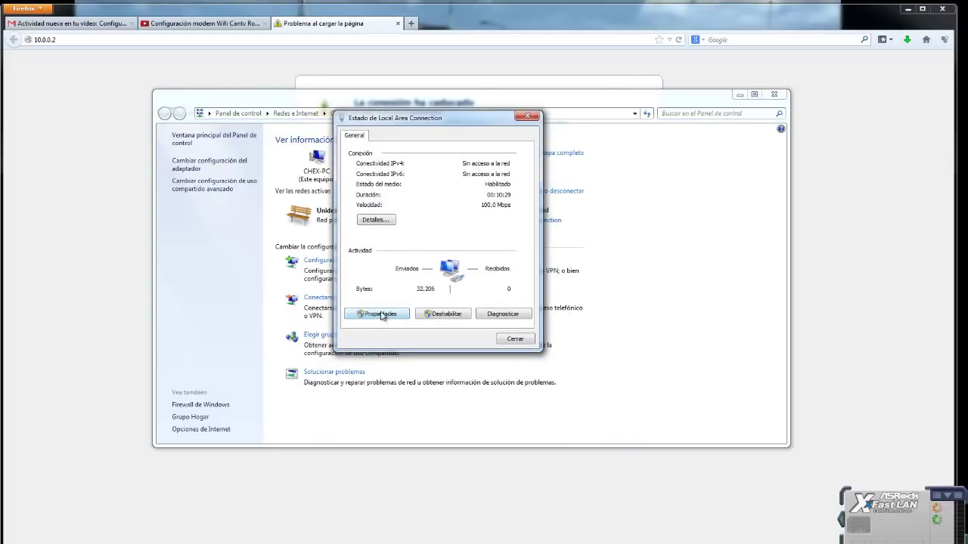
click(381, 315)
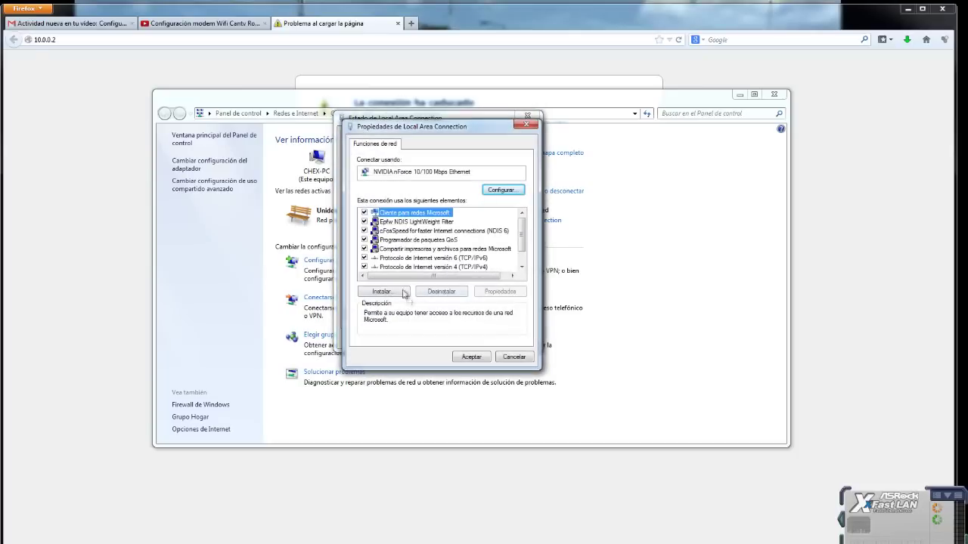
Recheck the IPv4 values (10.0.0.1, 255.255.255.0, gateway 10.0.0.2), close the dialogs, and select Firefox's address
scroll(435, 261, down, 1)
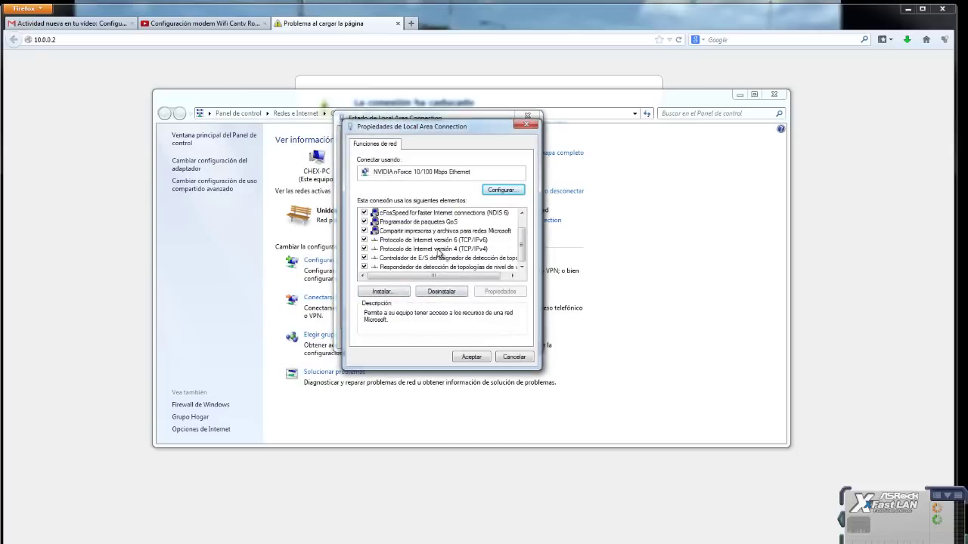
double_click(438, 250)
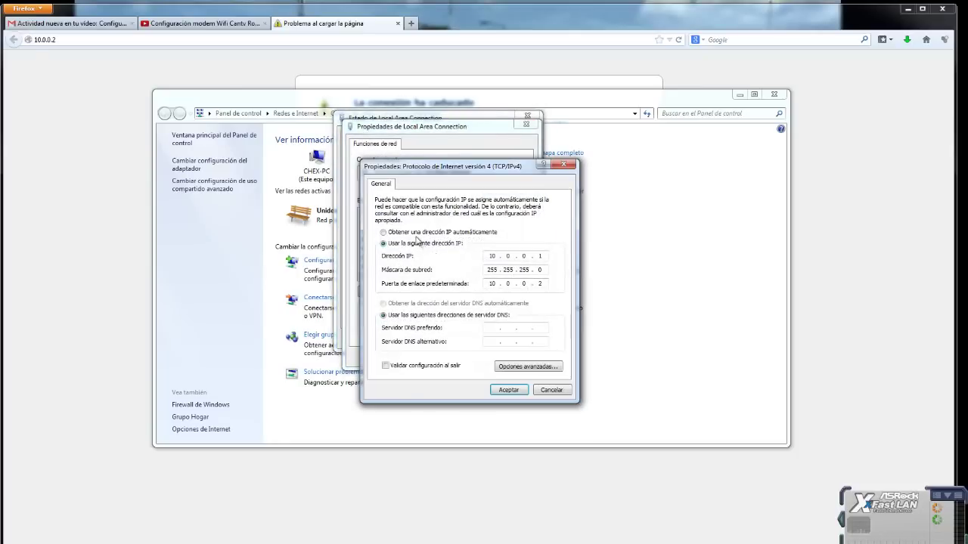
click(509, 390)
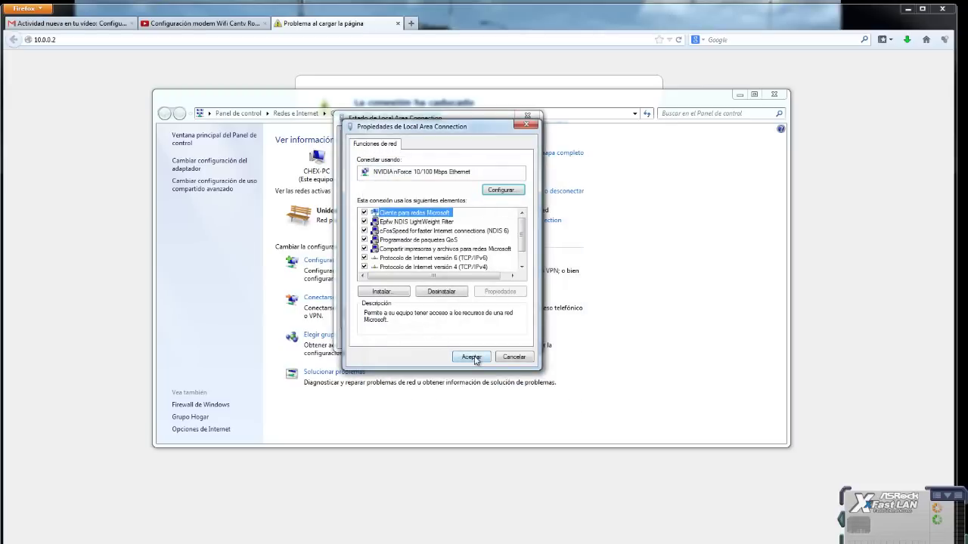
click(473, 357)
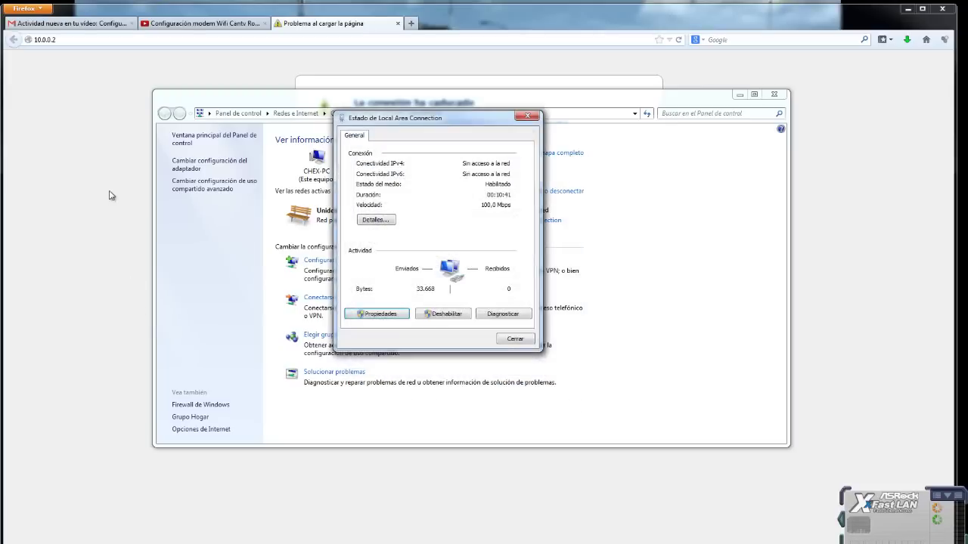
click(109, 196)
click(79, 42)
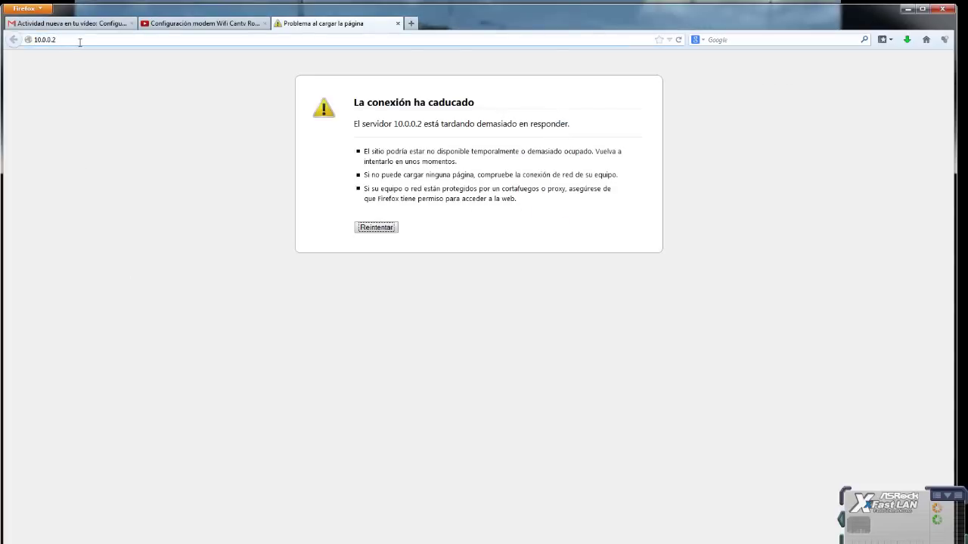
Reload 10.0.0.2, close the connection status window, and close the XFast LAN widget via Cerrar ventana
key(Return)
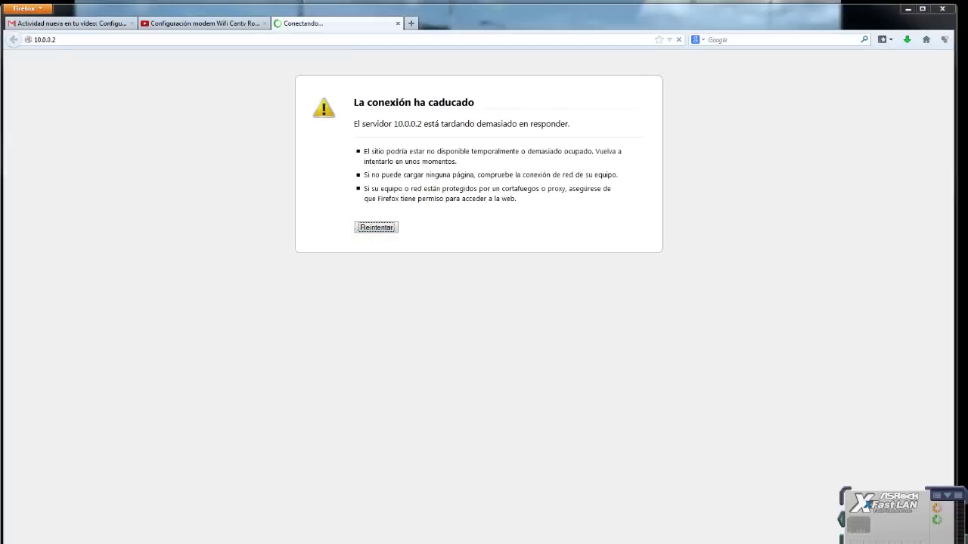
click(513, 338)
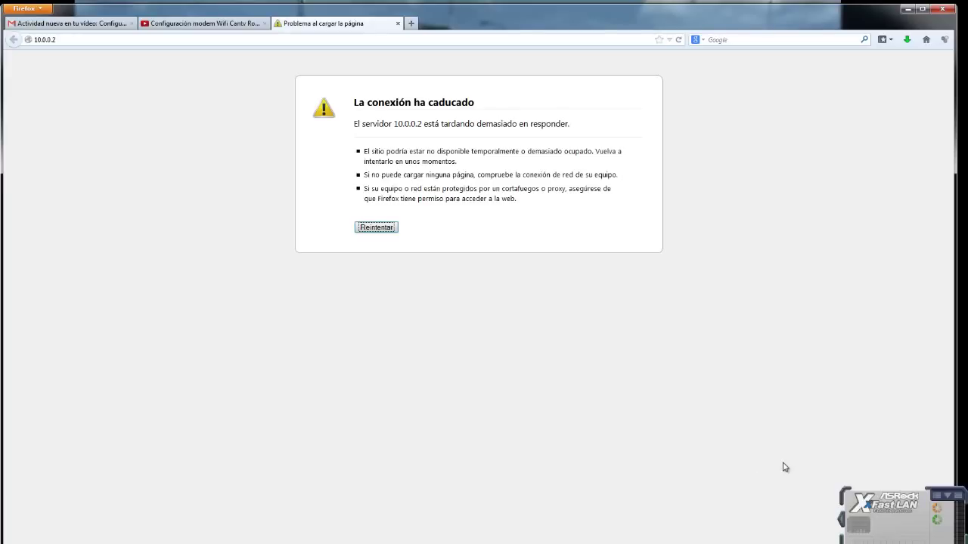
right_click(892, 510)
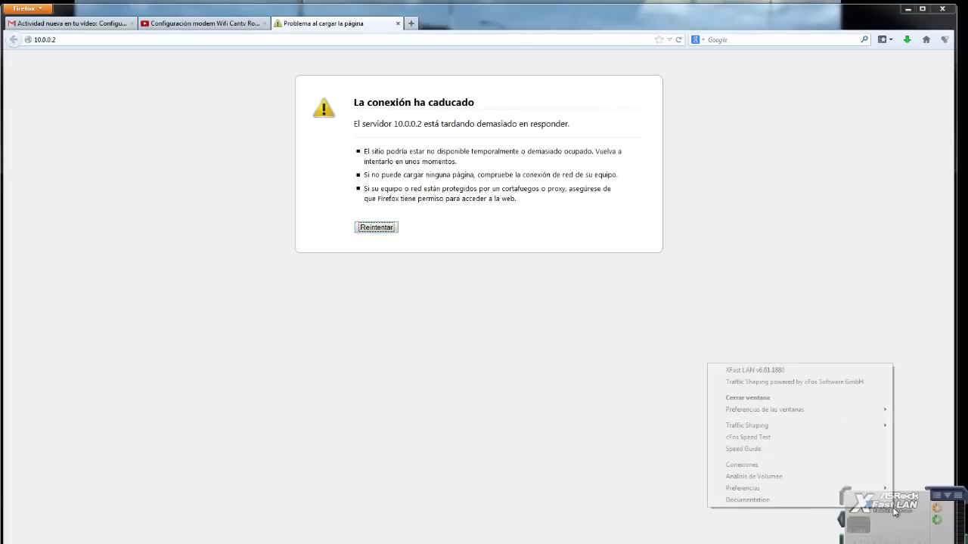
click(746, 398)
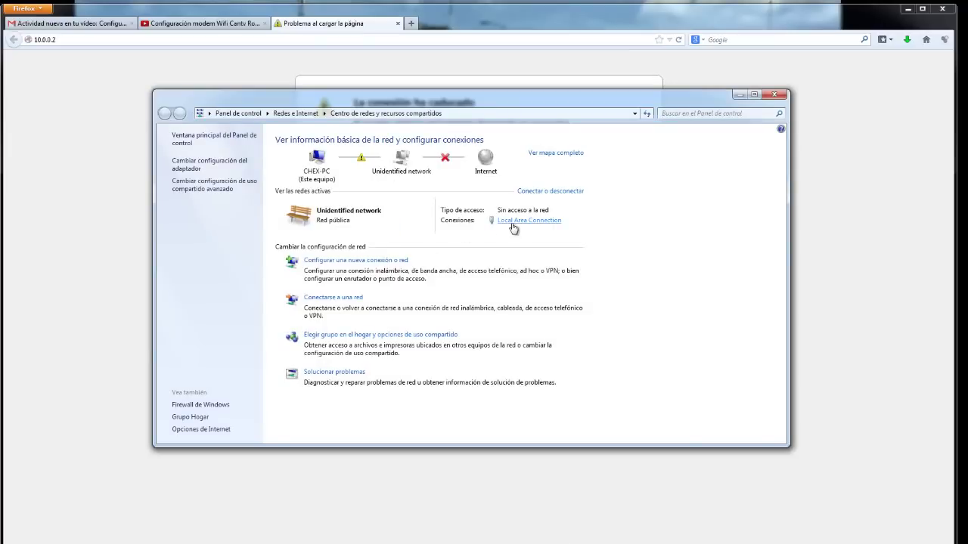
Check the Local Area Connection IPv4 settings (10.0.0.1, gateway 10.0.0.2) and close them unchanged
click(512, 223)
click(402, 375)
double_click(452, 323)
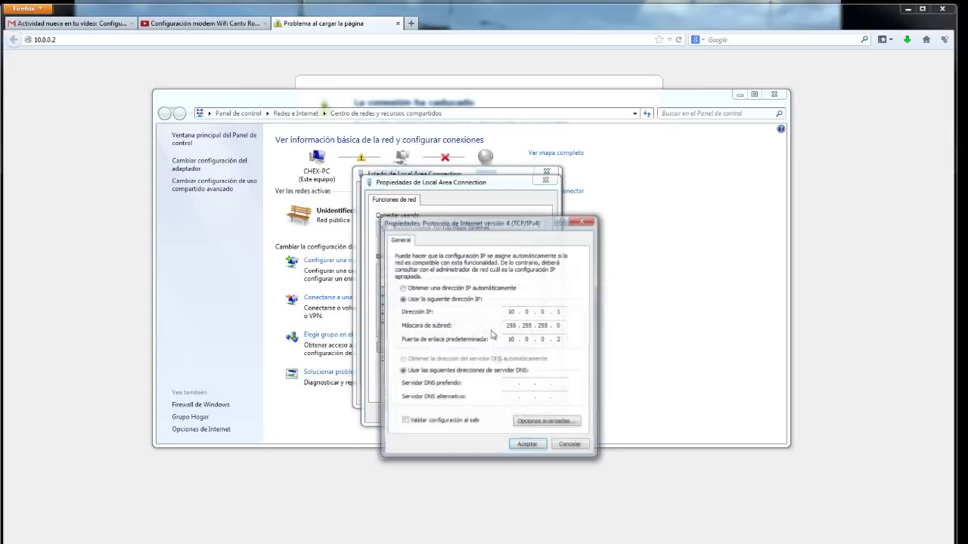
click(572, 446)
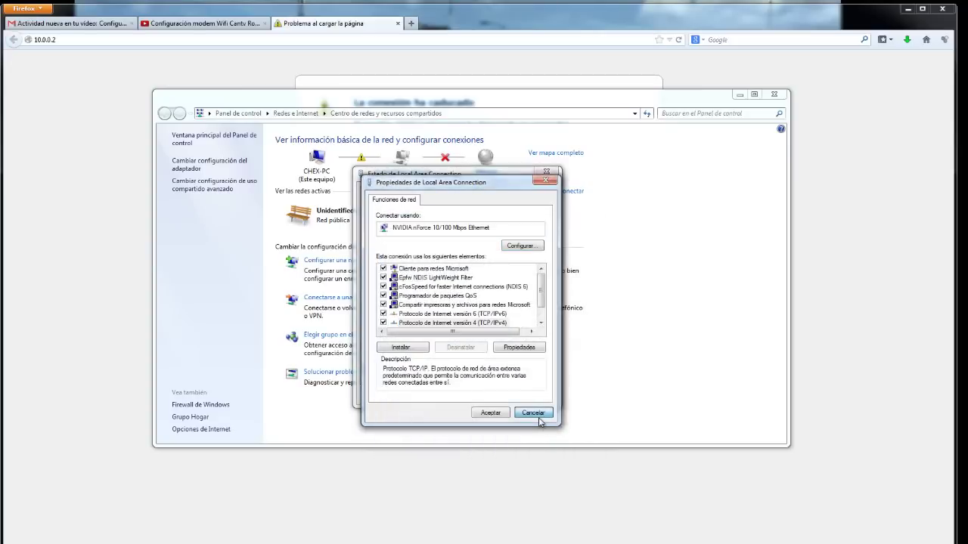
click(538, 417)
click(534, 394)
Reload the router page at 10.0.0.2 in Firefox
click(83, 50)
click(99, 39)
click(100, 41)
key(Return)
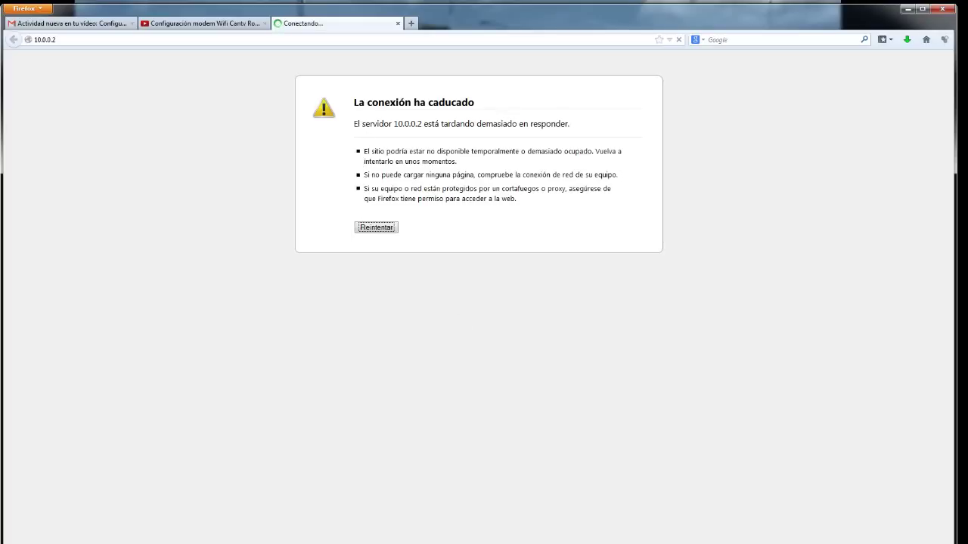
Close the network gadget, retry loading 10.0.0.2, and reposition the login prompt
click(470, 542)
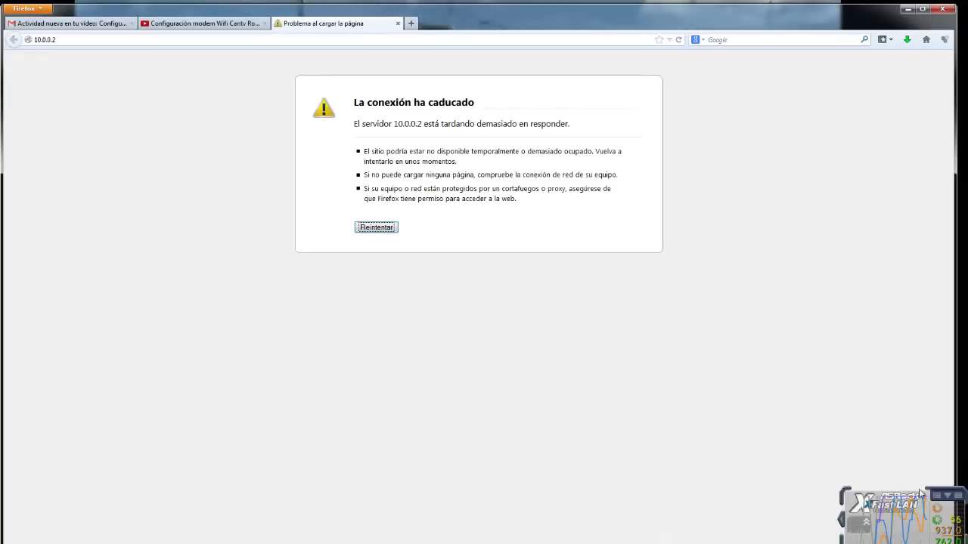
right_click(866, 505)
click(711, 401)
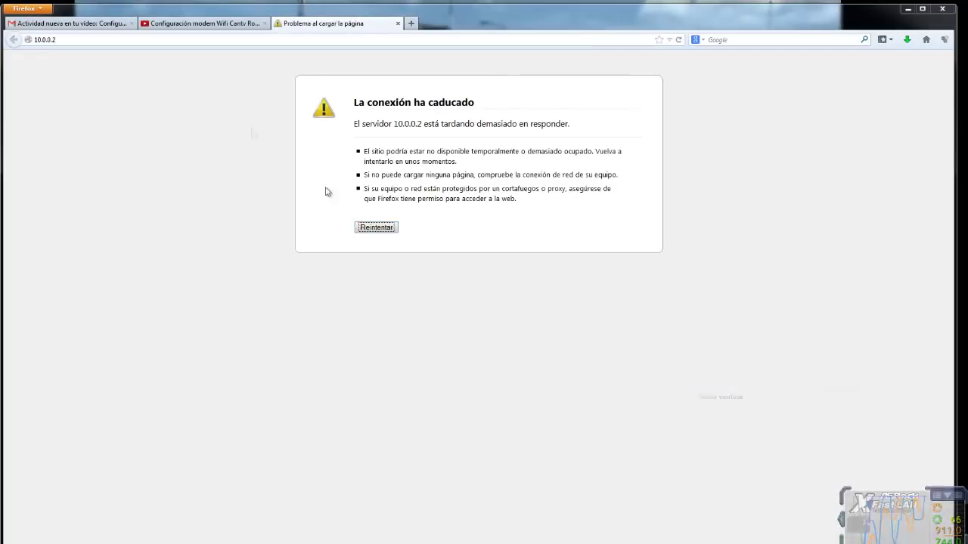
click(378, 228)
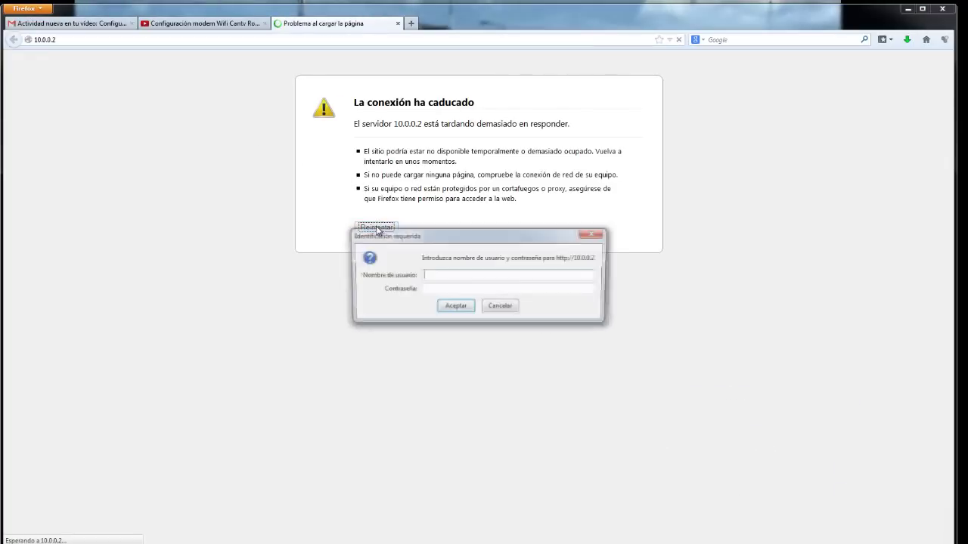
drag(428, 237, 430, 215)
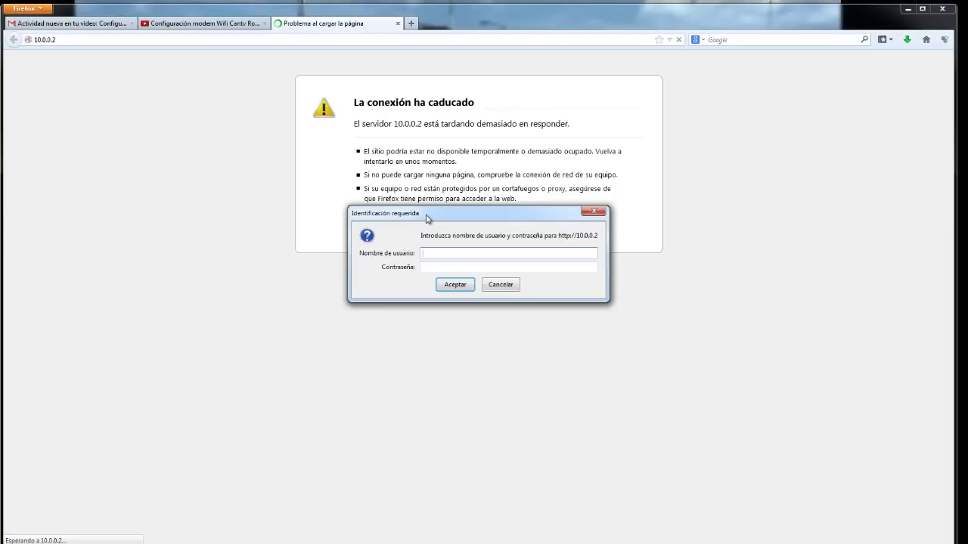
drag(434, 216, 441, 199)
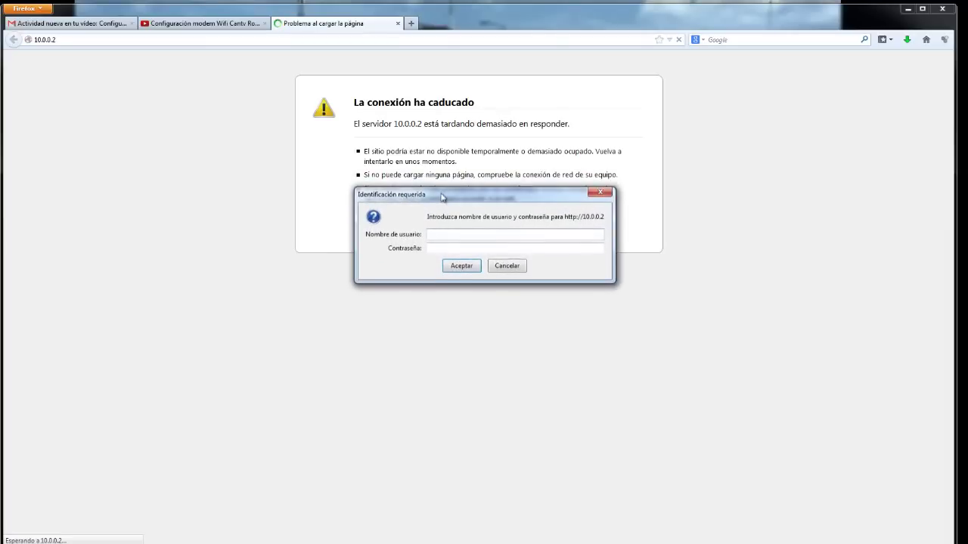
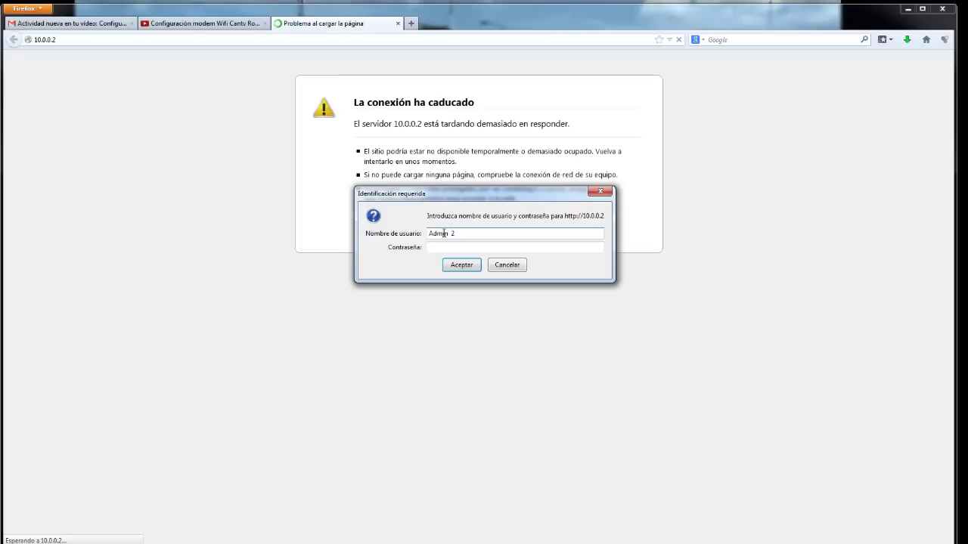
Make a first login attempt, removing the password typed into the username field and pasting it correctly
drag(451, 234, 488, 234)
key(BackSpace)
click(458, 249)
key(ctrl+v)
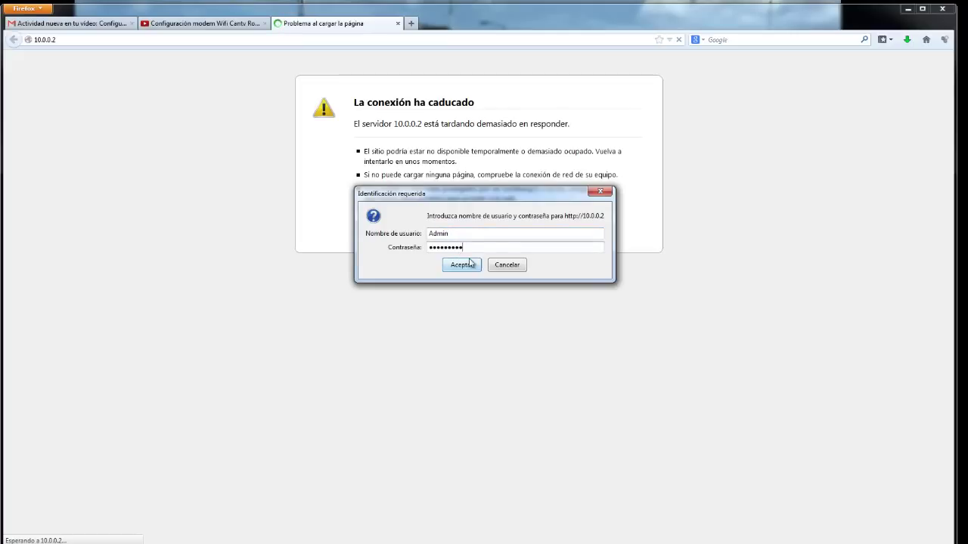
click(464, 264)
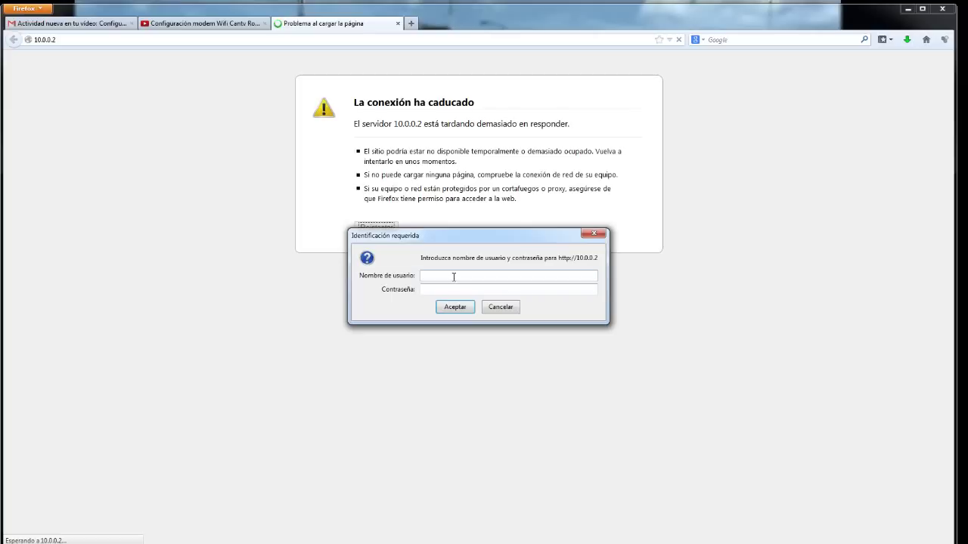
Sign in with the admin username and its password to reach the router status page
key(Tab)
click(460, 307)
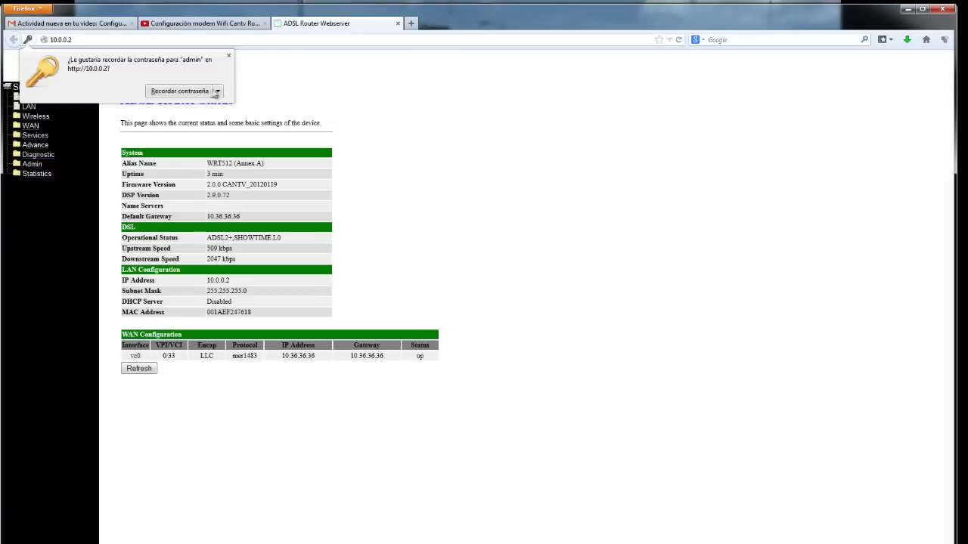
Dismiss the remember-password offer and open Wireless > Basic Settings showing SSID ABACANTVWIFI1
click(193, 118)
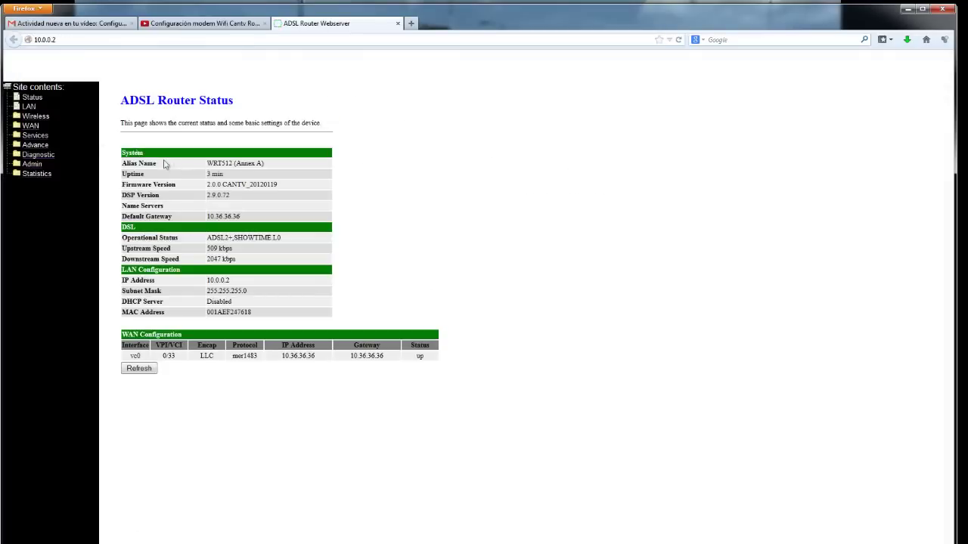
click(40, 121)
click(29, 109)
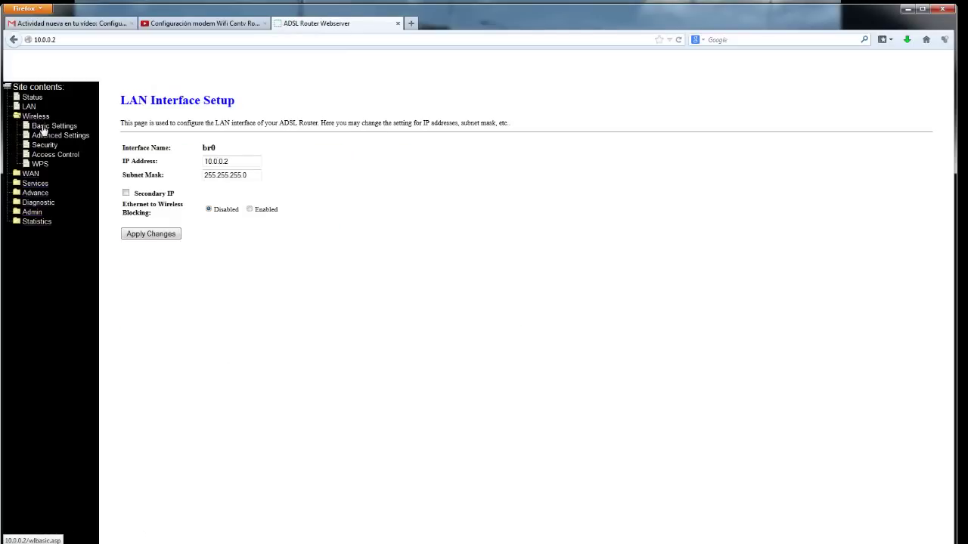
click(43, 130)
click(34, 118)
click(34, 118)
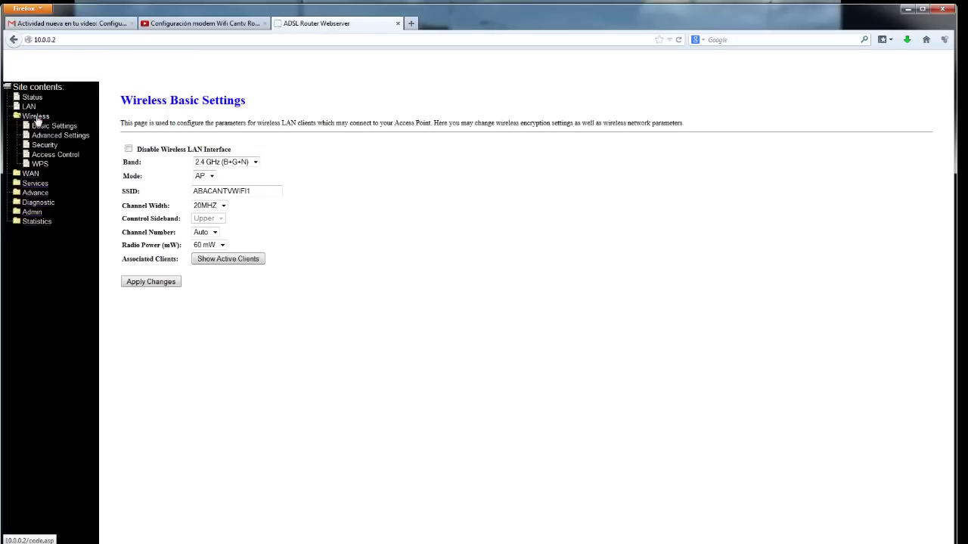
click(44, 128)
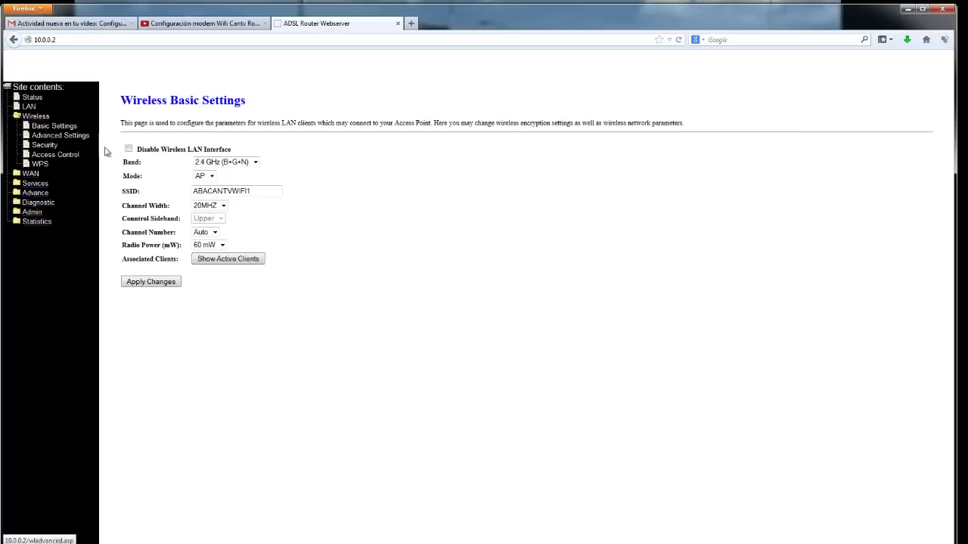
Browse the Wireless Advanced Settings, Security, Access Control and WPS pages, then return to Basic Settings
double_click(257, 193)
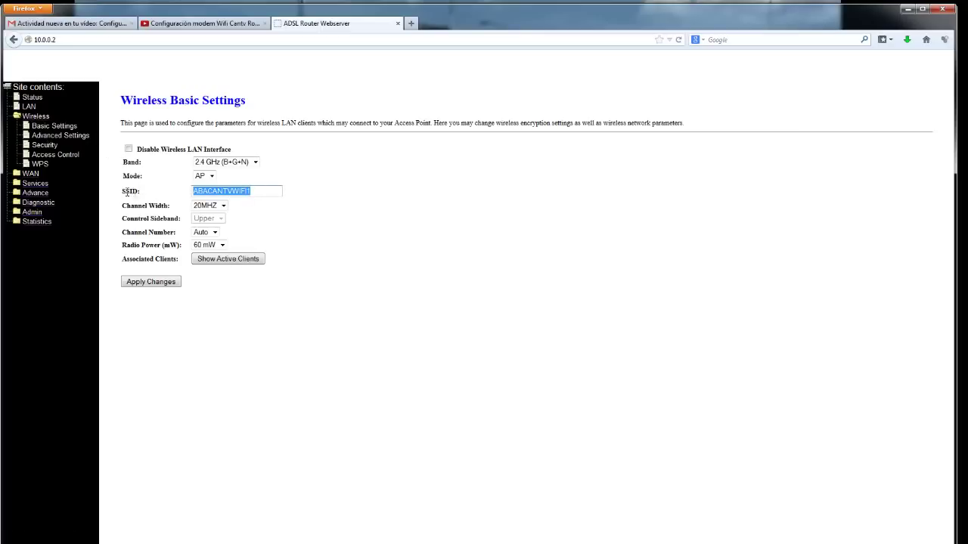
click(52, 138)
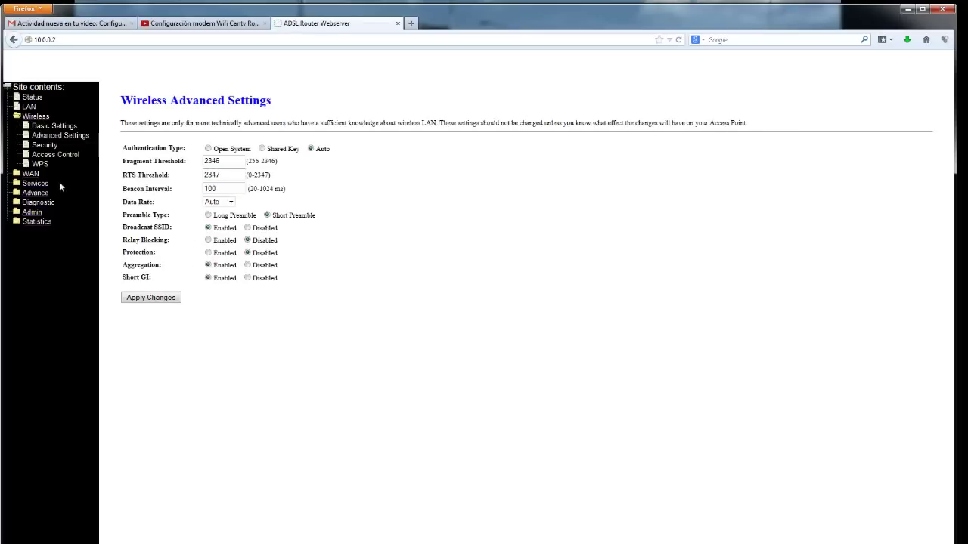
click(47, 147)
click(50, 155)
click(40, 165)
click(32, 174)
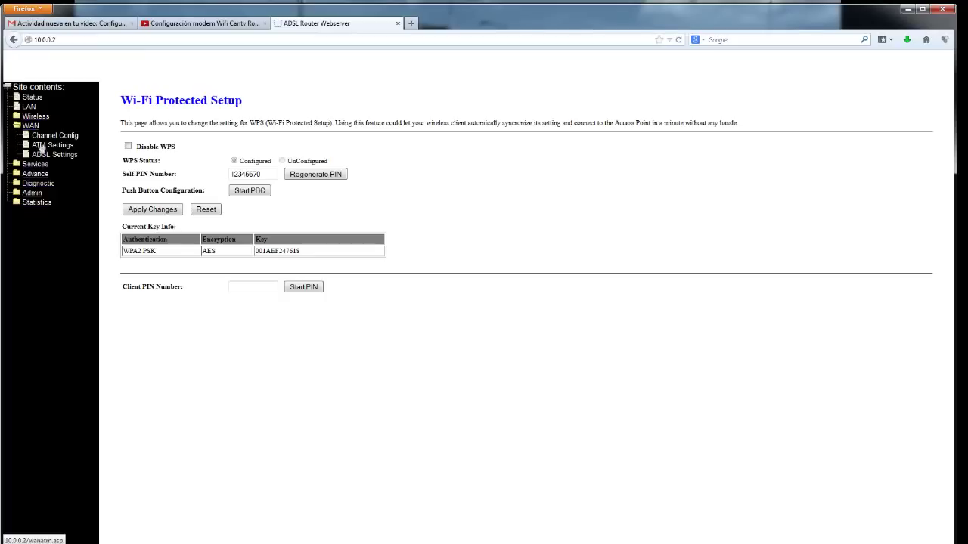
click(35, 116)
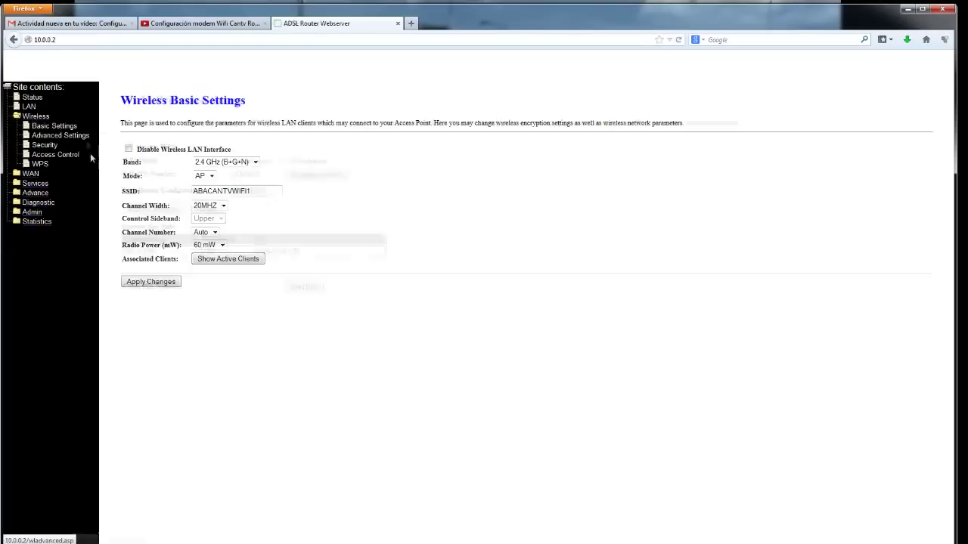
Toggle Disable Wireless LAN Interface on and back off, leaving the wireless interface enabled
drag(139, 149, 204, 149)
click(140, 149)
double_click(170, 149)
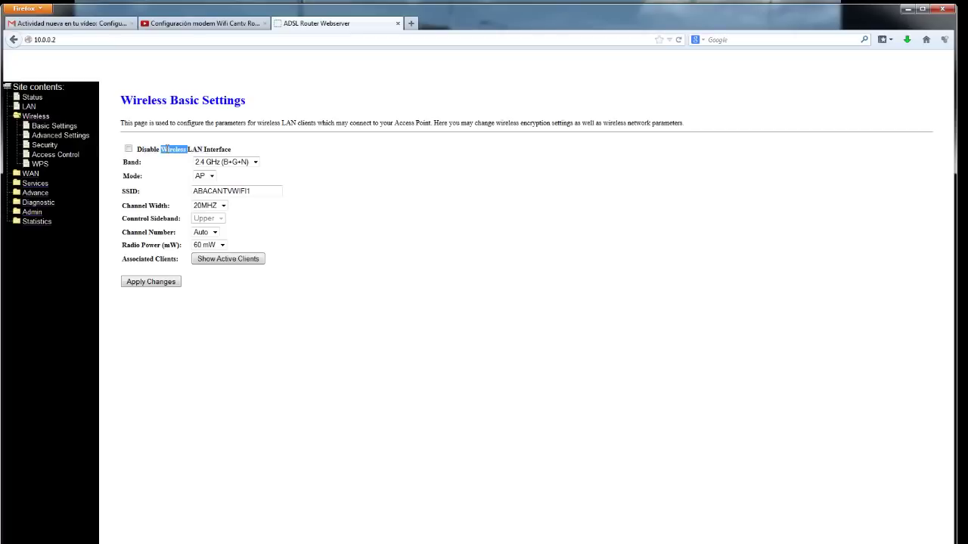
click(168, 150)
drag(146, 149, 179, 149)
click(163, 151)
click(129, 149)
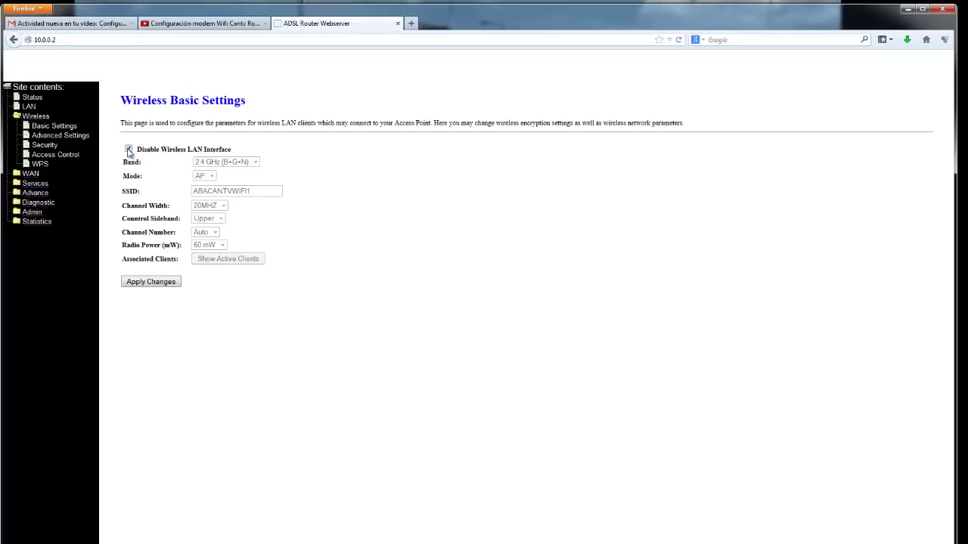
click(129, 150)
Open the Wi-Fi Protected Setup page and inspect its heading and Self-PIN number
click(39, 164)
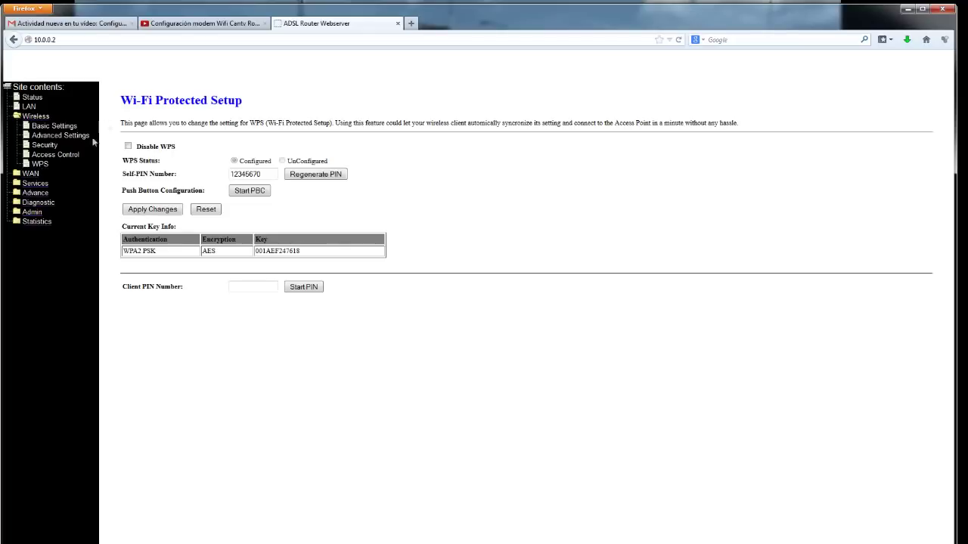
drag(120, 101, 266, 107)
click(258, 118)
drag(231, 173, 266, 174)
click(266, 174)
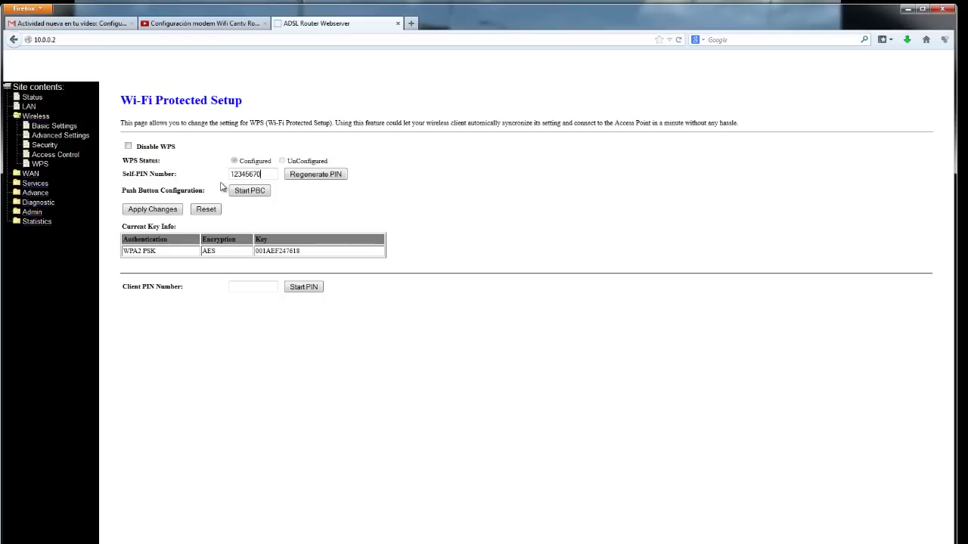